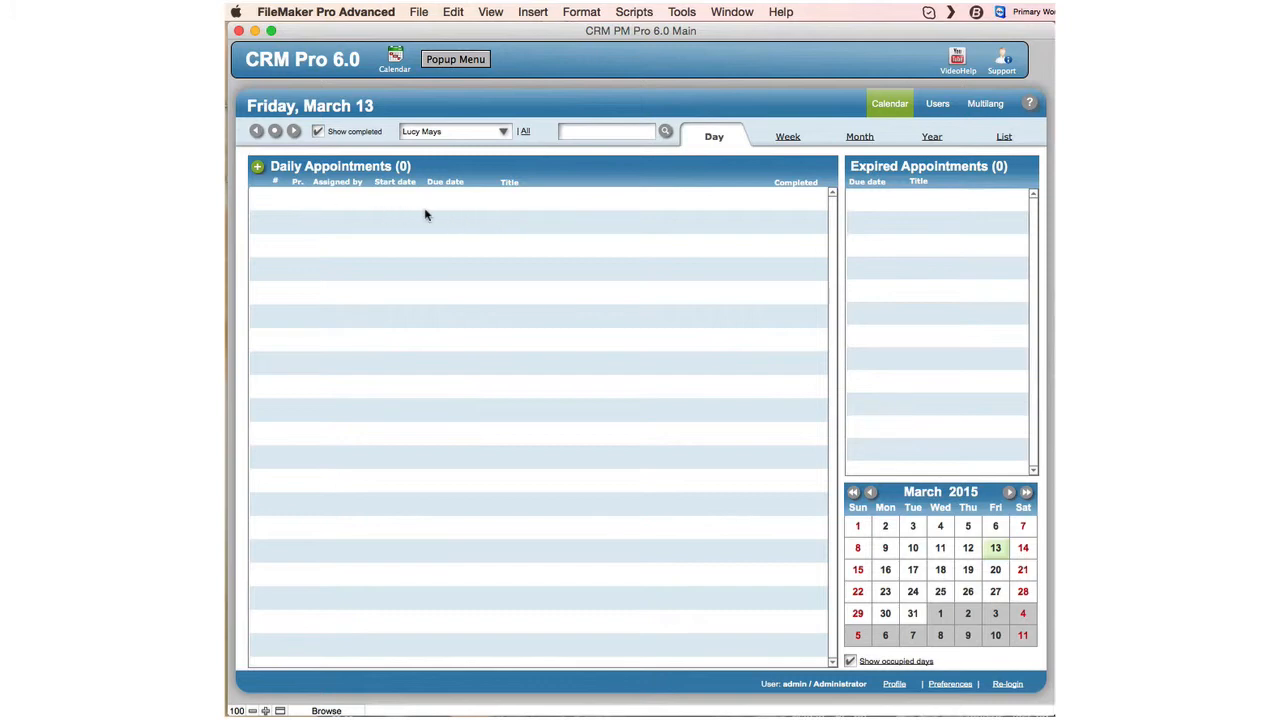
Switch the calendar to the Administrator's appointments, then back to the staff user's.
click(505, 132)
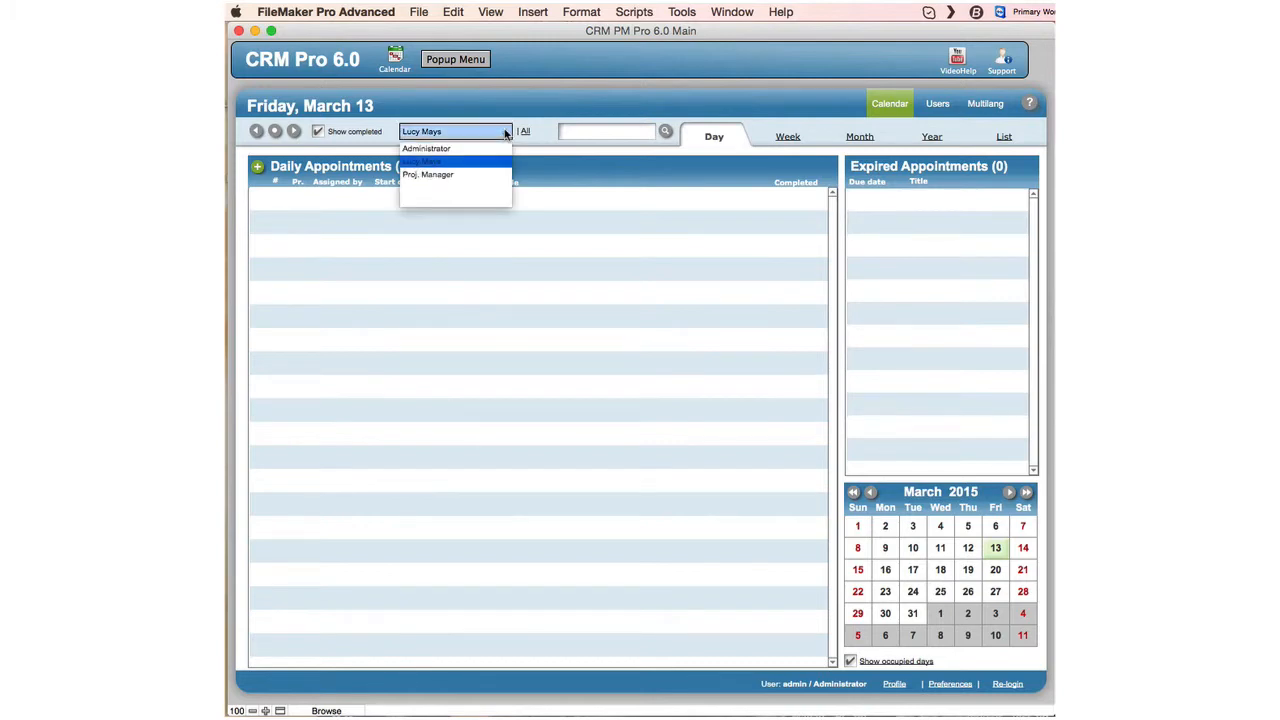
click(428, 148)
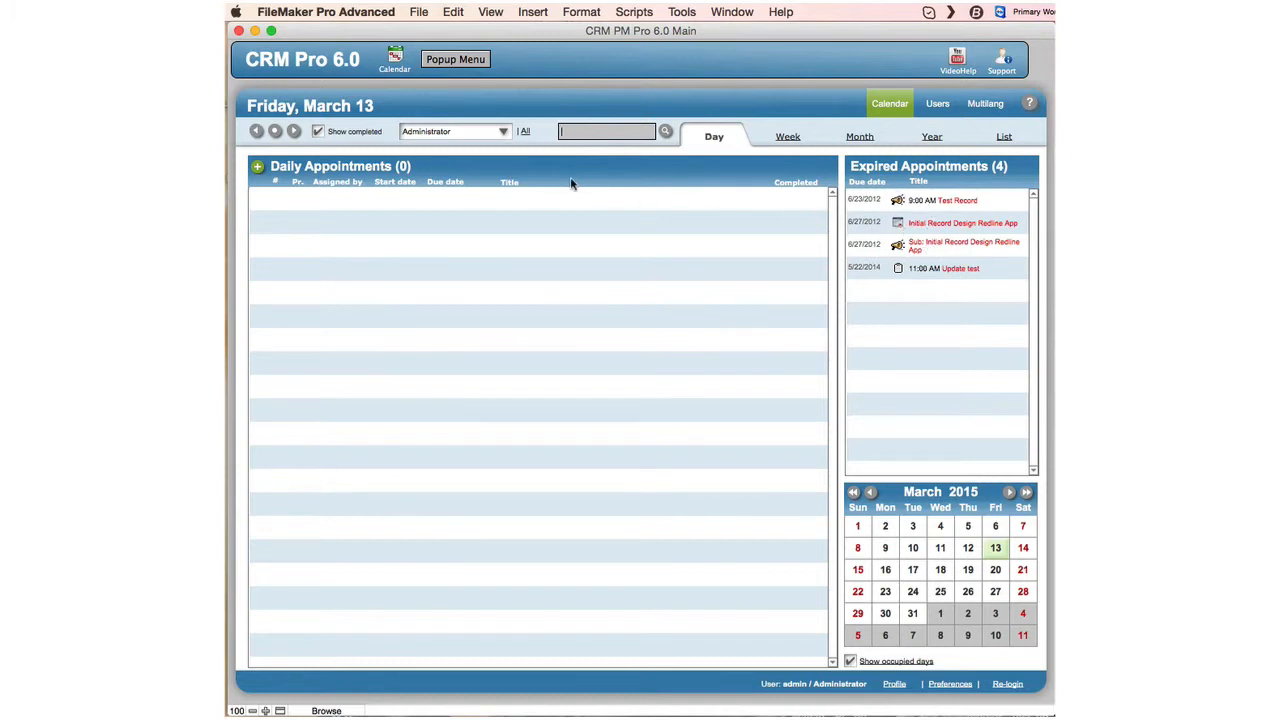
click(504, 134)
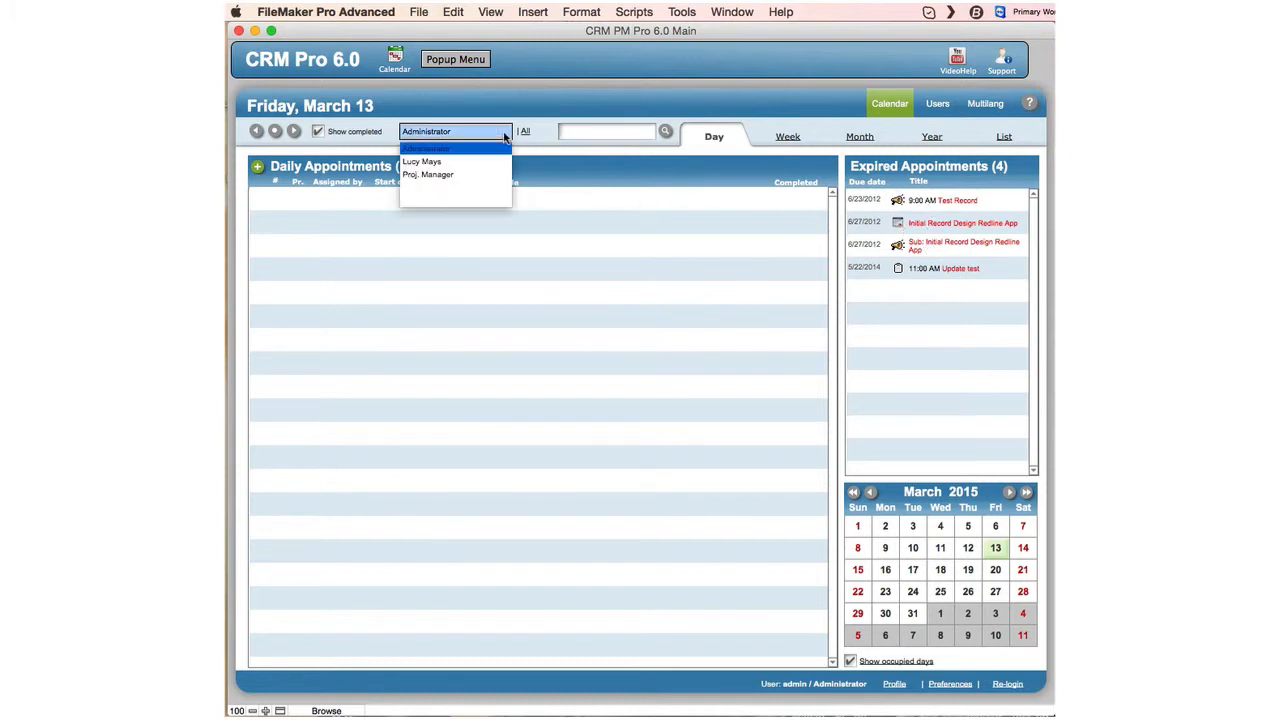
click(474, 162)
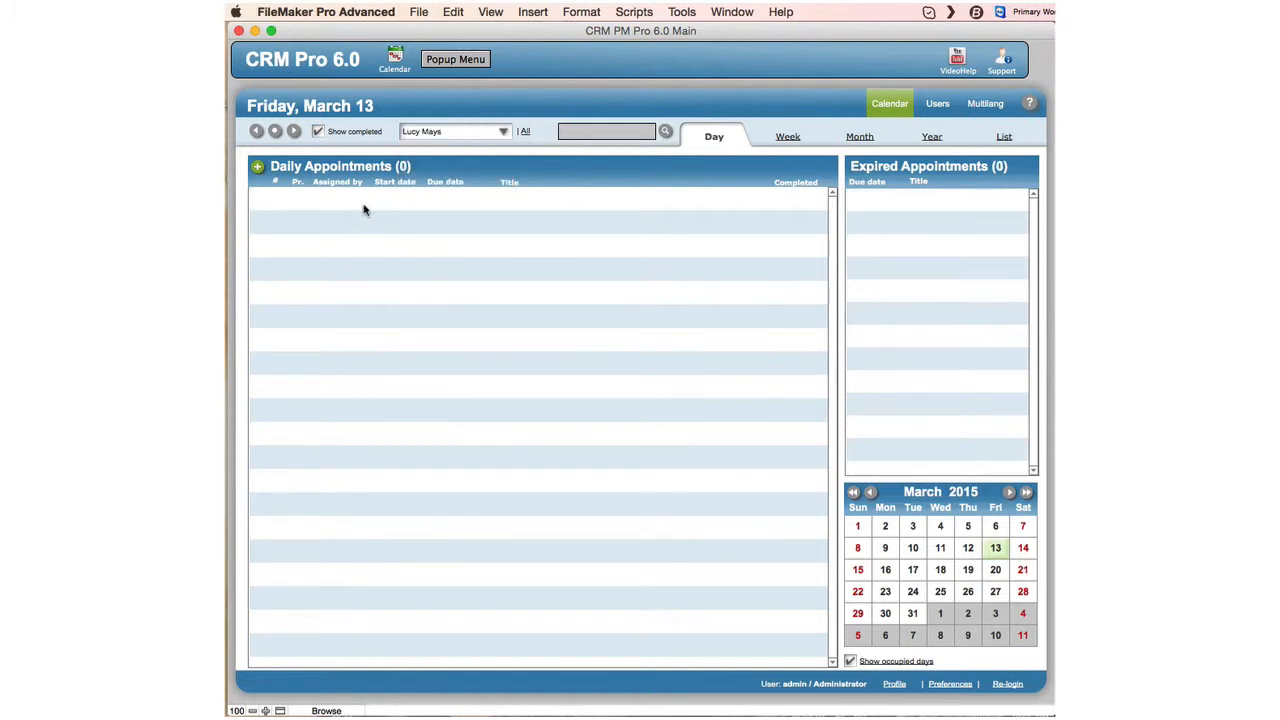
Create a new appointment and move and enlarge its window to show every field.
click(257, 172)
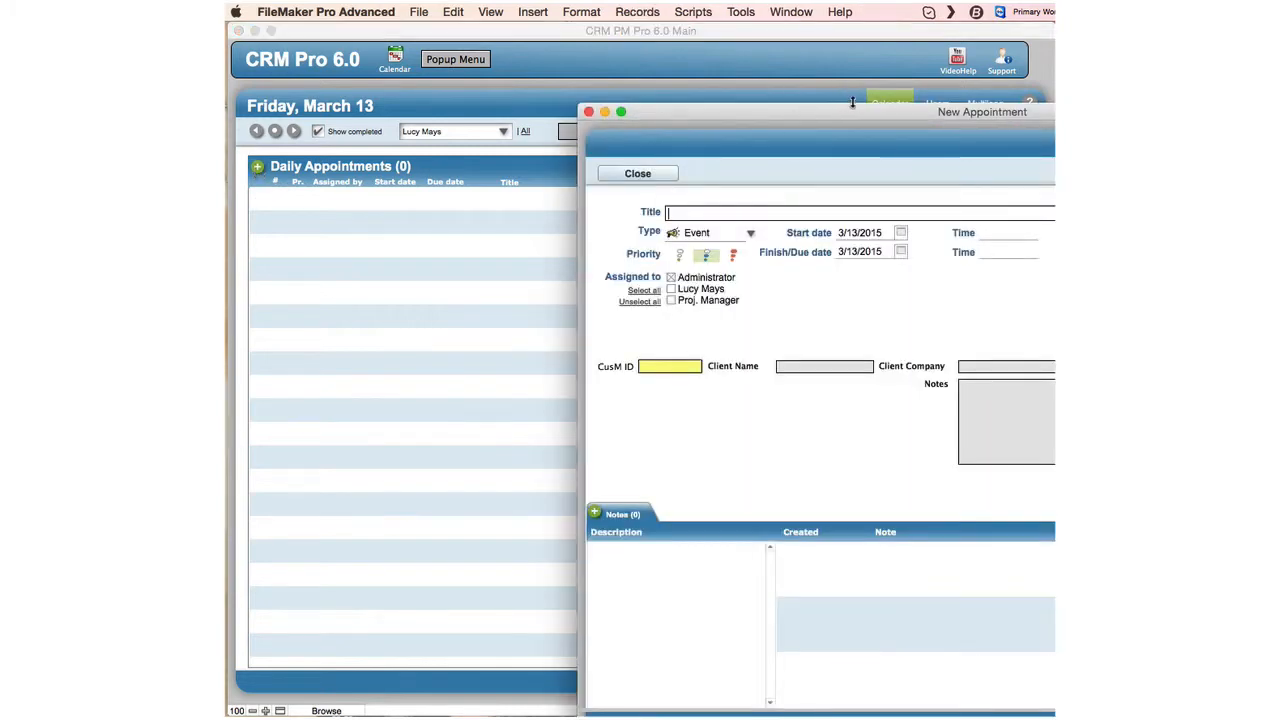
drag(855, 115, 509, 33)
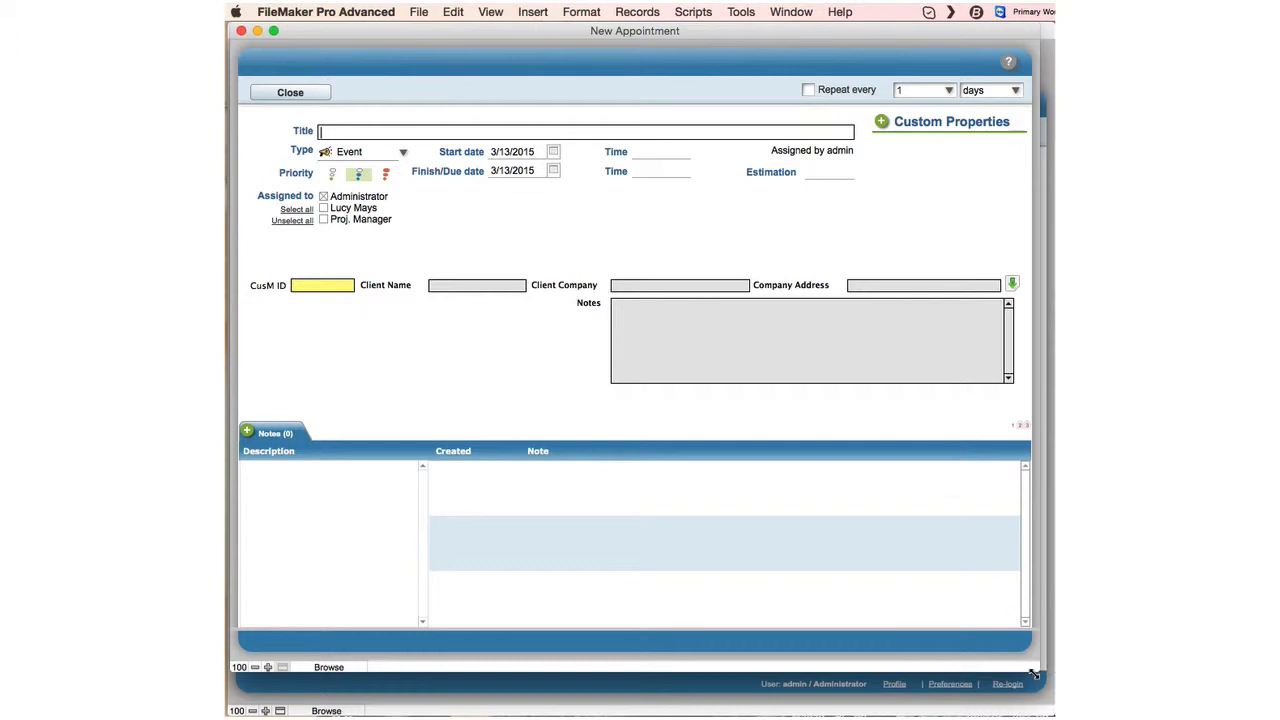
drag(1038, 672, 1050, 684)
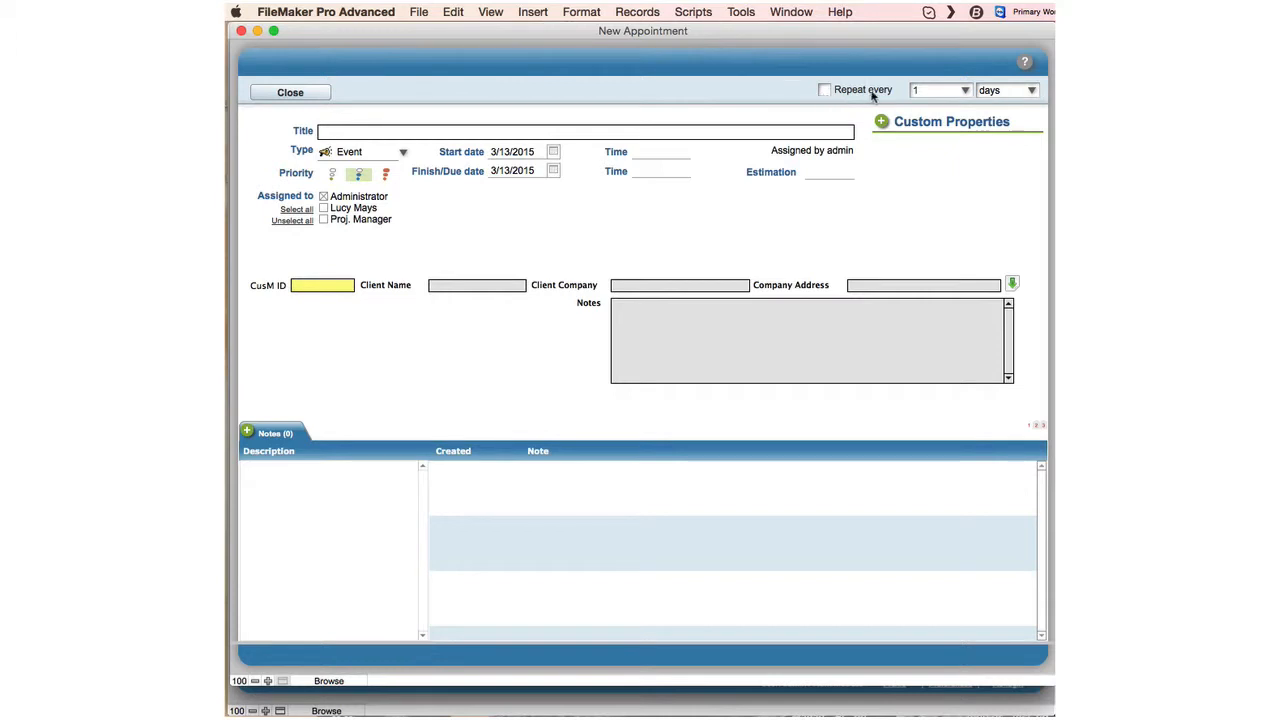
click(962, 90)
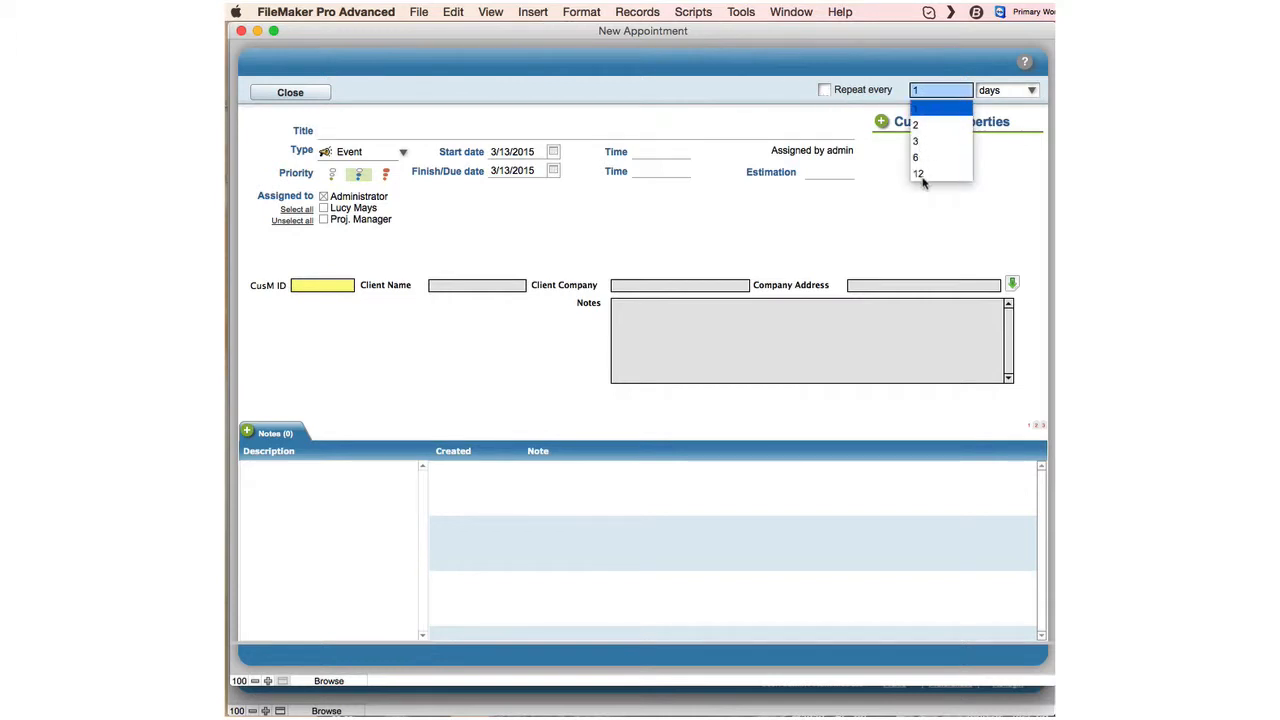
click(822, 119)
click(1032, 91)
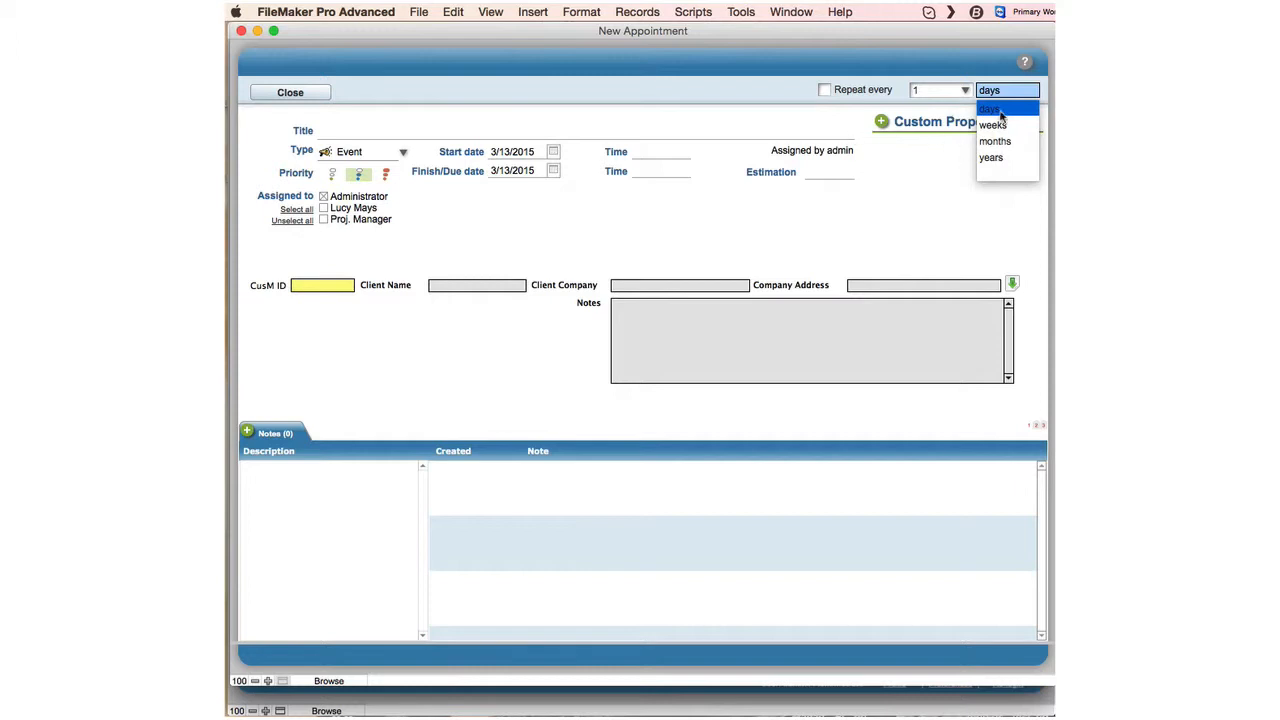
click(858, 124)
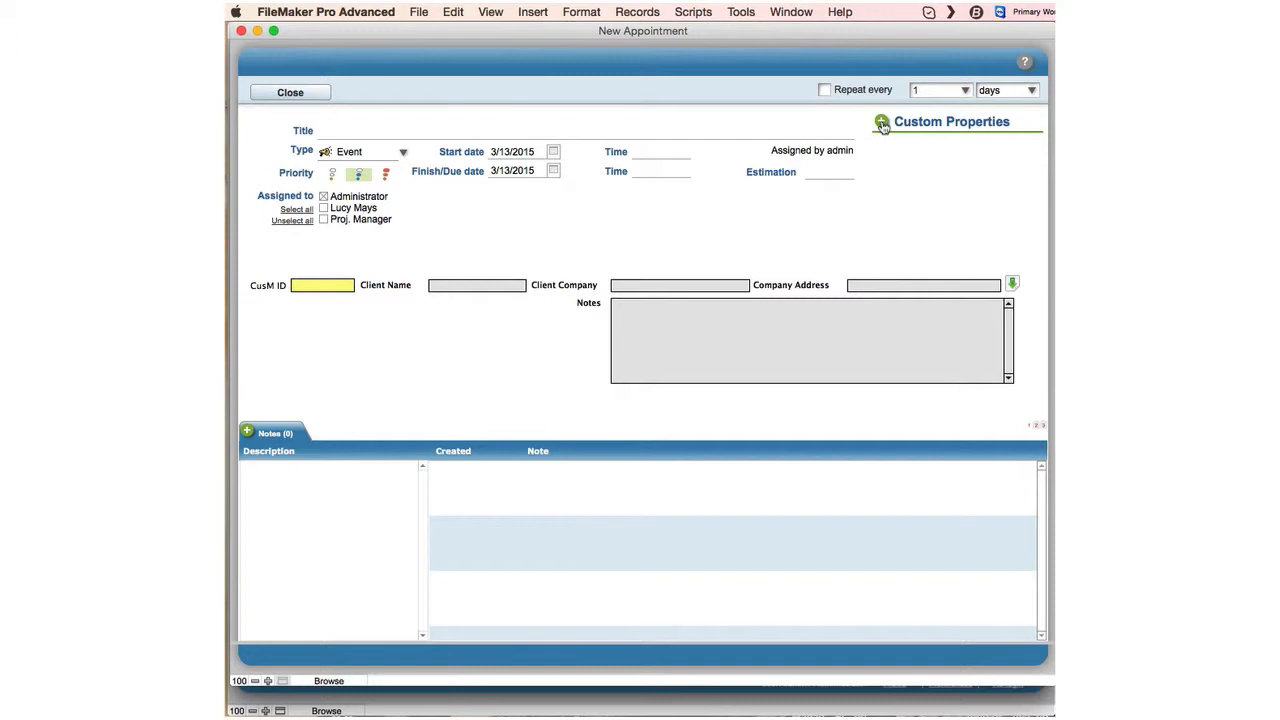
Add a custom property row, opening and cancelling its property-name list editor unchanged.
click(883, 125)
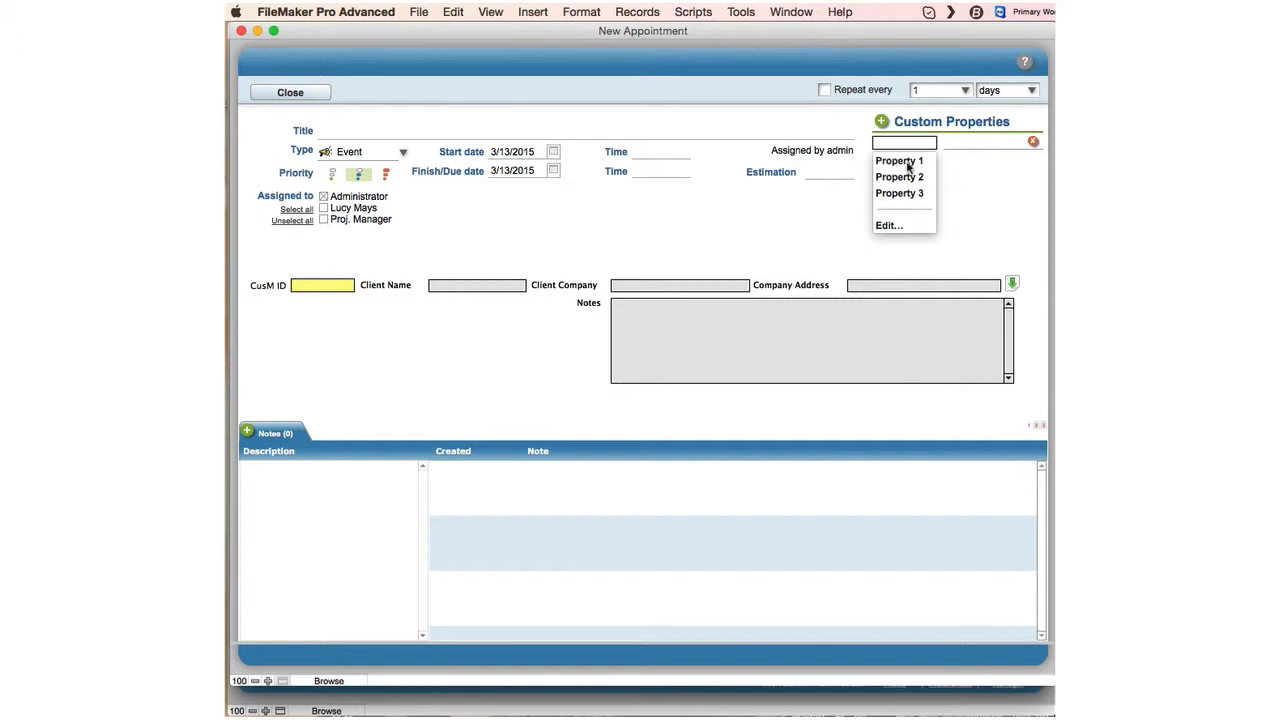
click(886, 228)
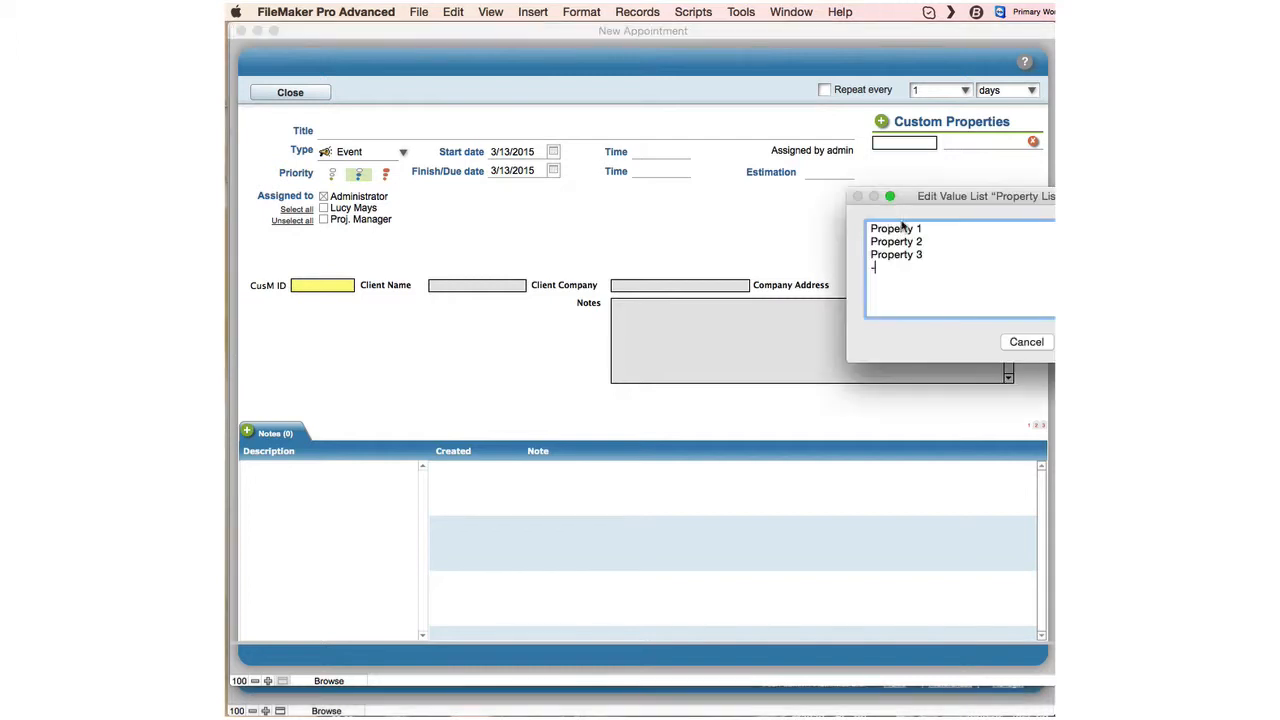
drag(971, 204, 840, 205)
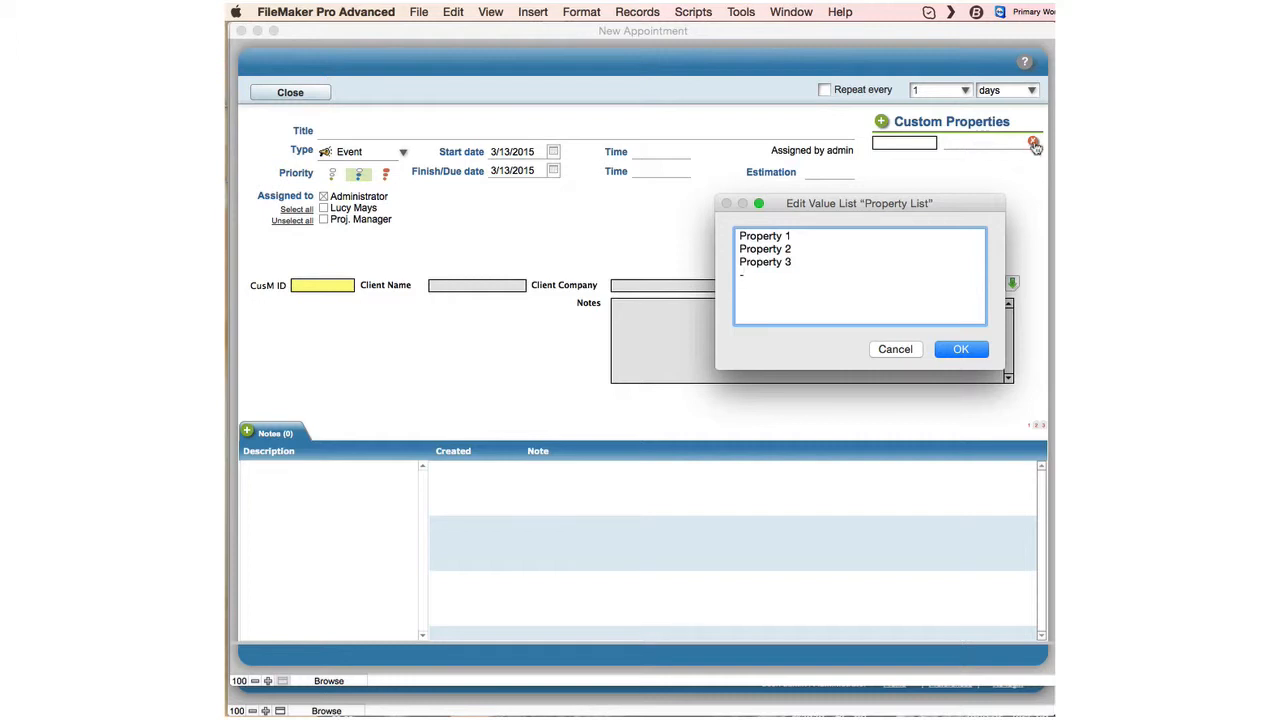
click(893, 349)
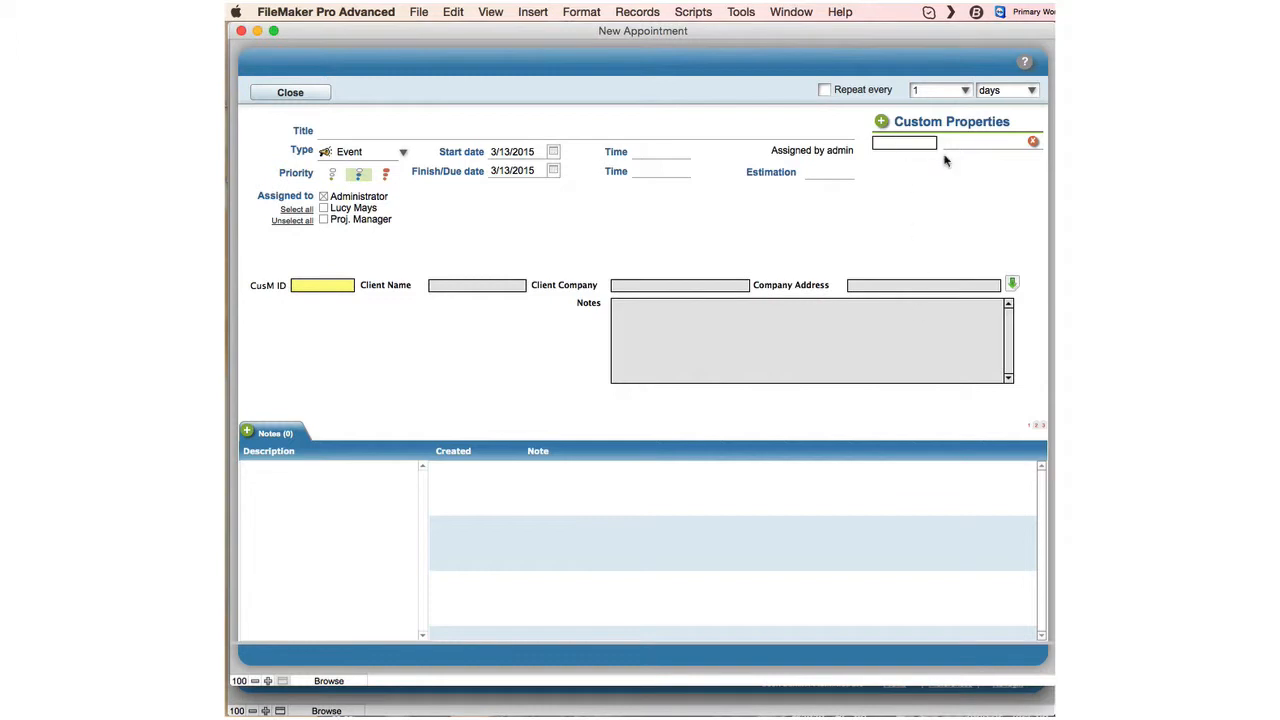
Name the custom property Test and give it the value OK.
text(Test)
key(Tab)
click(963, 206)
click(333, 131)
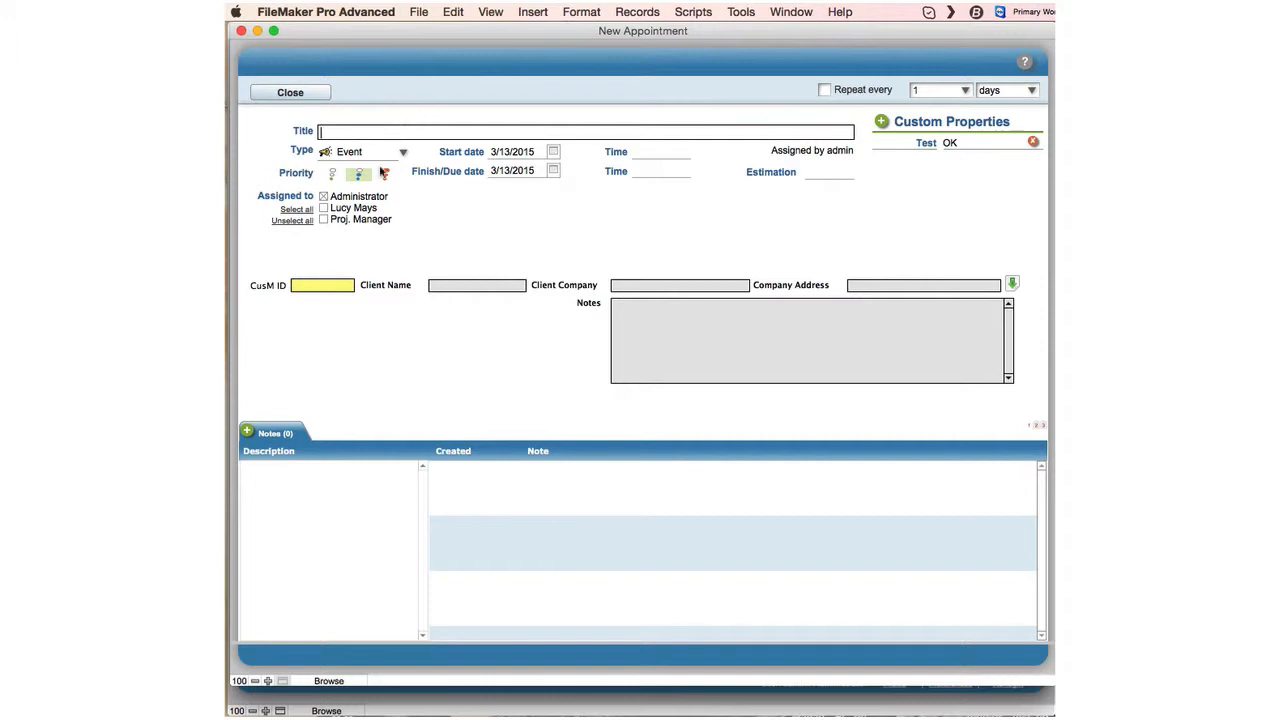
Choose client 2 in the CusM ID field so the client's name, company, address and notes fill in.
click(332, 285)
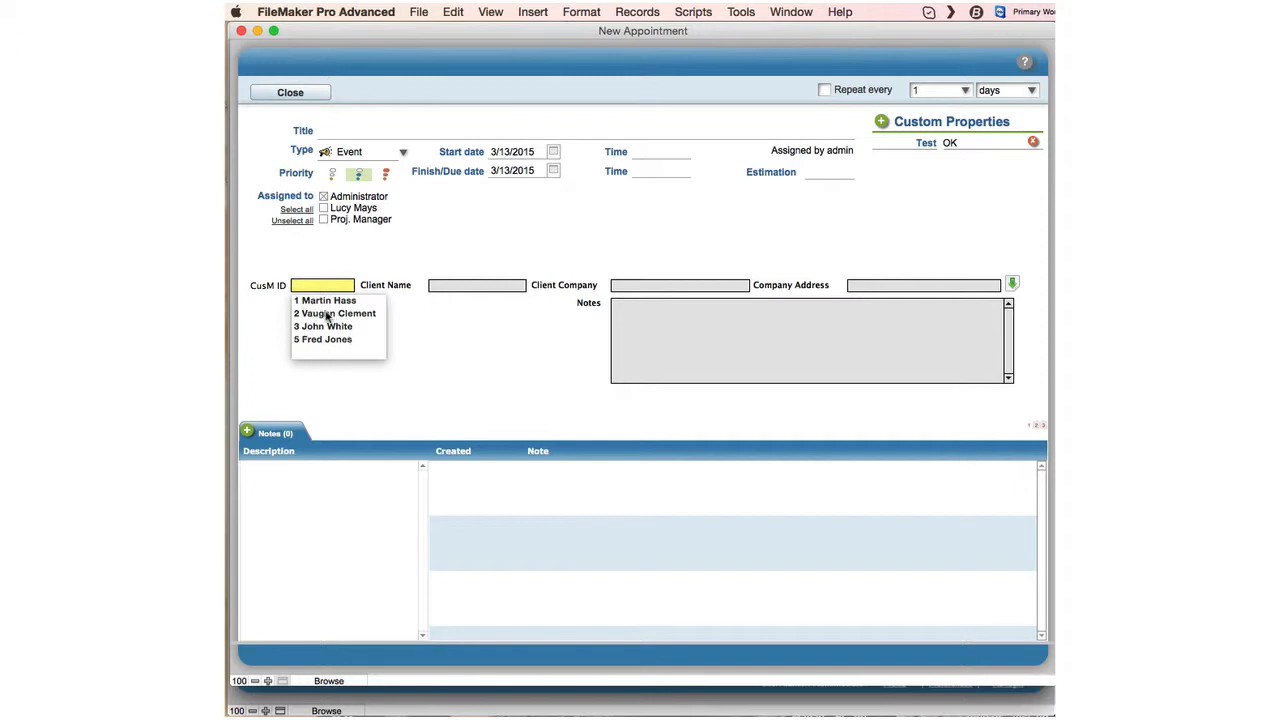
click(327, 316)
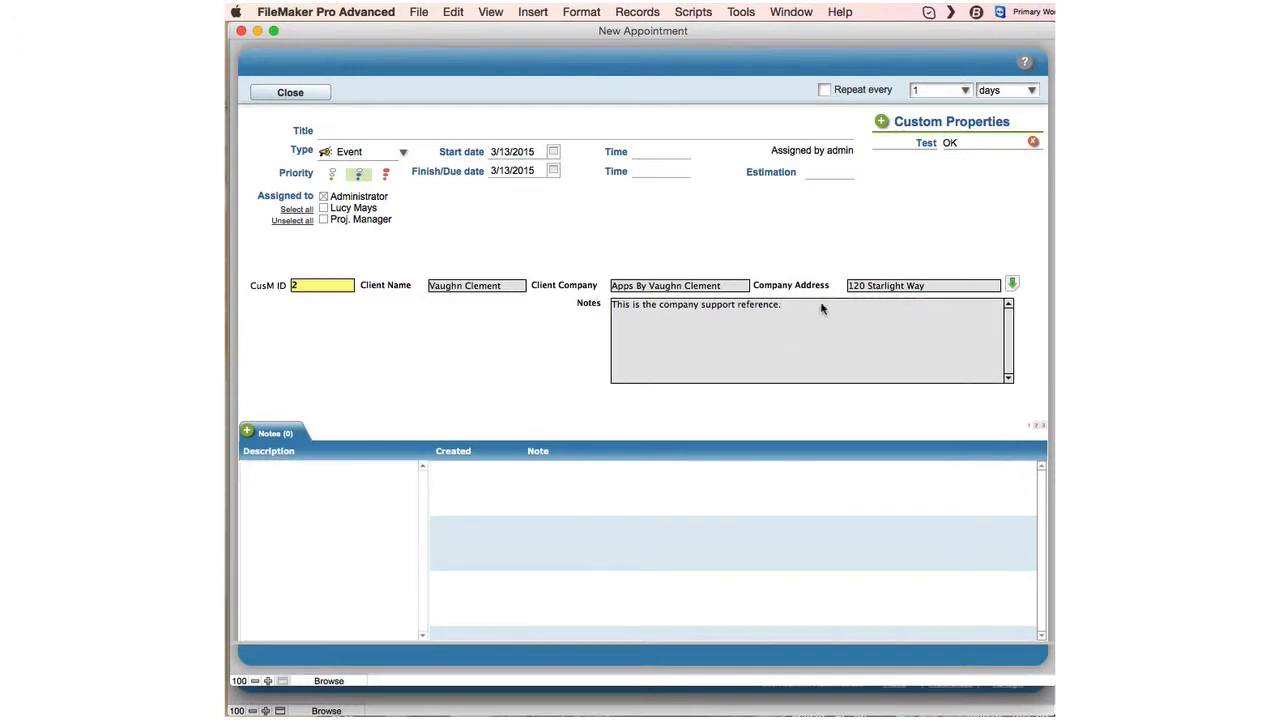
click(675, 325)
Title it with the client's name plus 'Testing The app'; assign Proj. Manager and staff user, not Administrator.
click(333, 132)
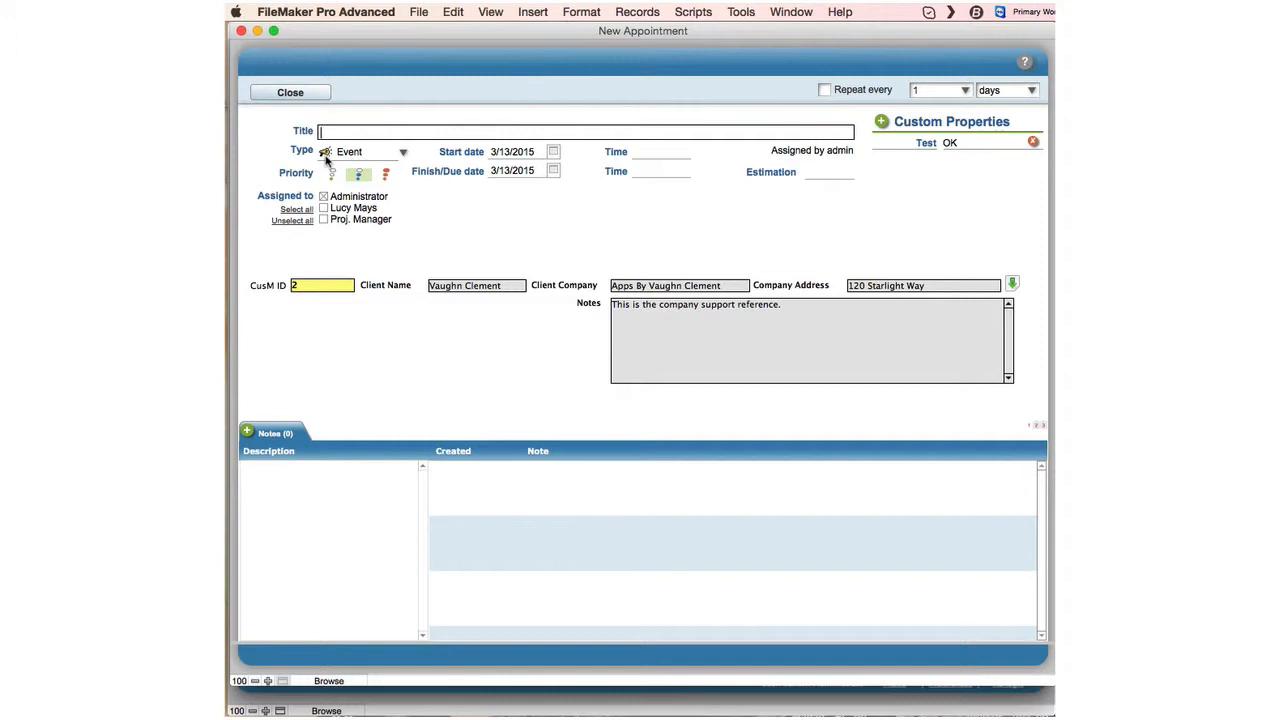
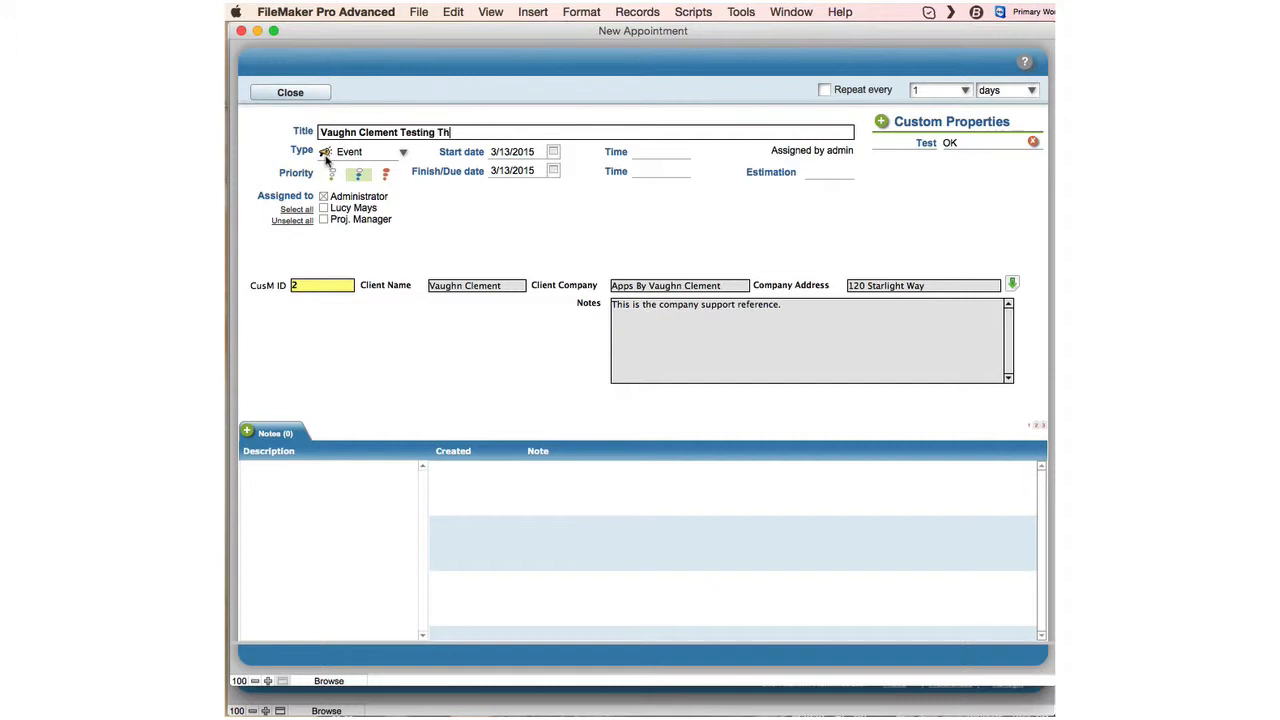
text(e app)
click(324, 219)
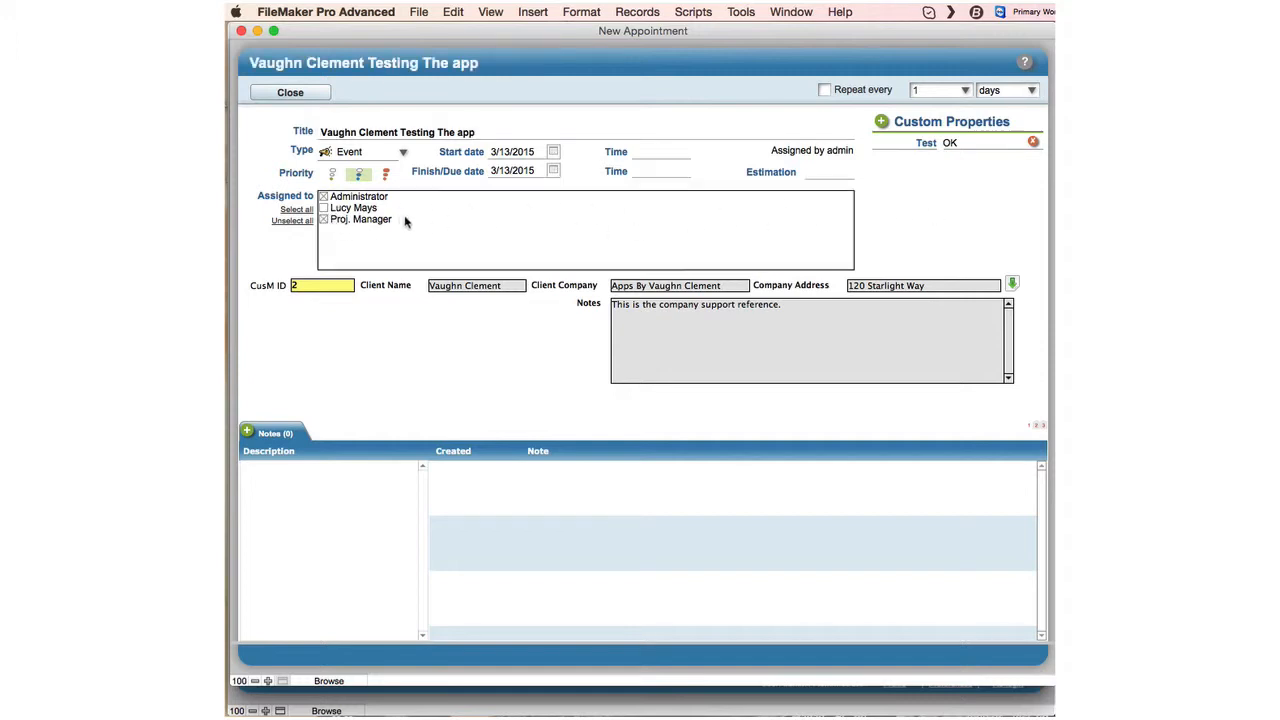
click(323, 208)
click(325, 198)
Make the appointment an Activity with a start date of March 13, 2015.
click(403, 153)
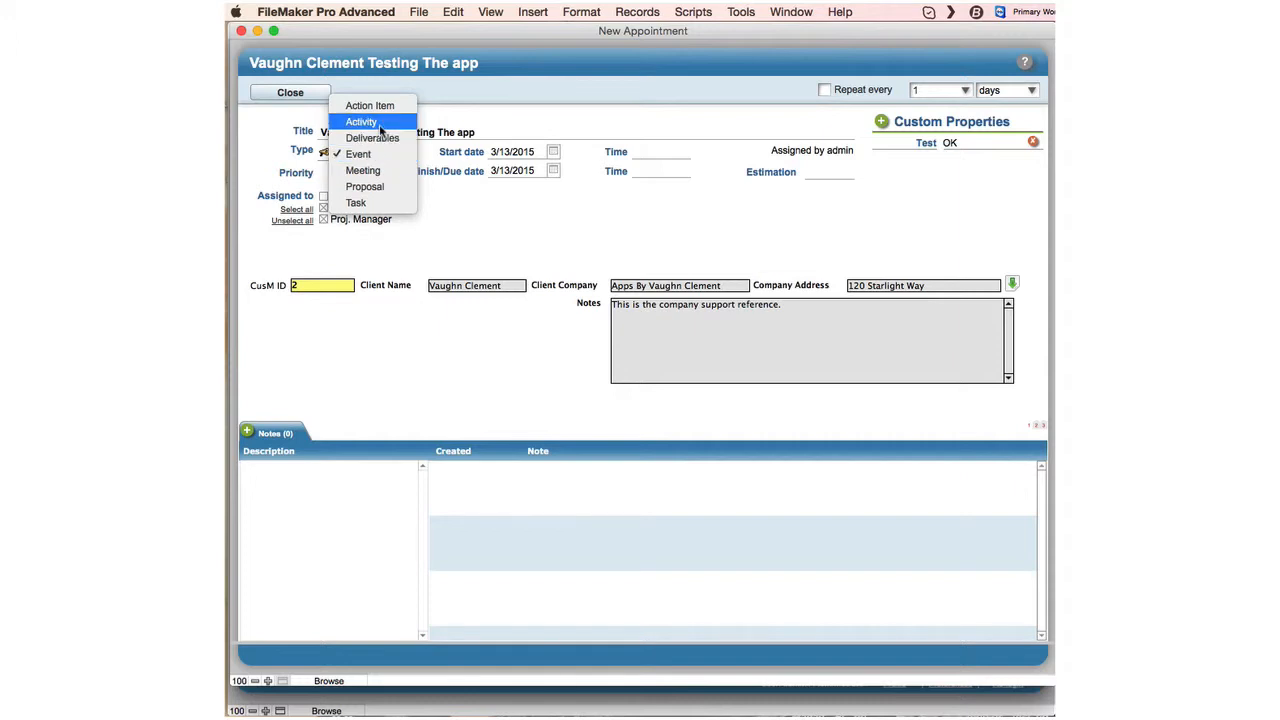
click(380, 122)
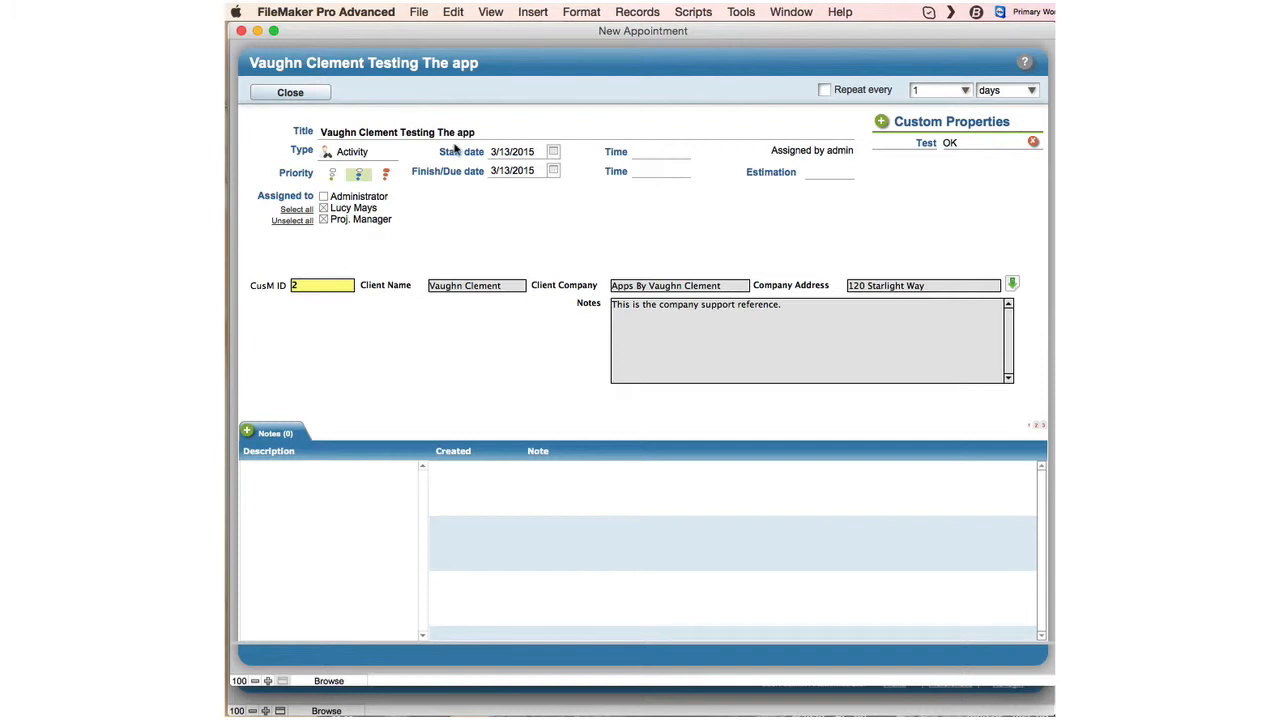
click(553, 155)
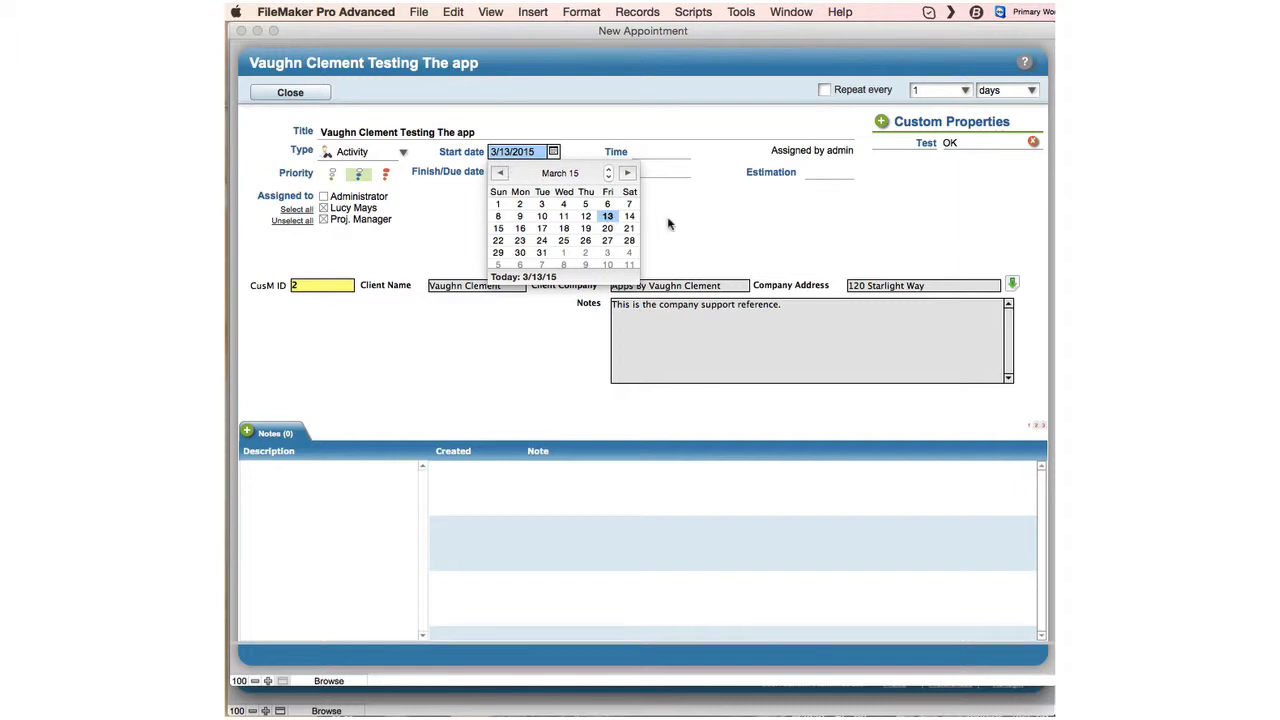
click(608, 217)
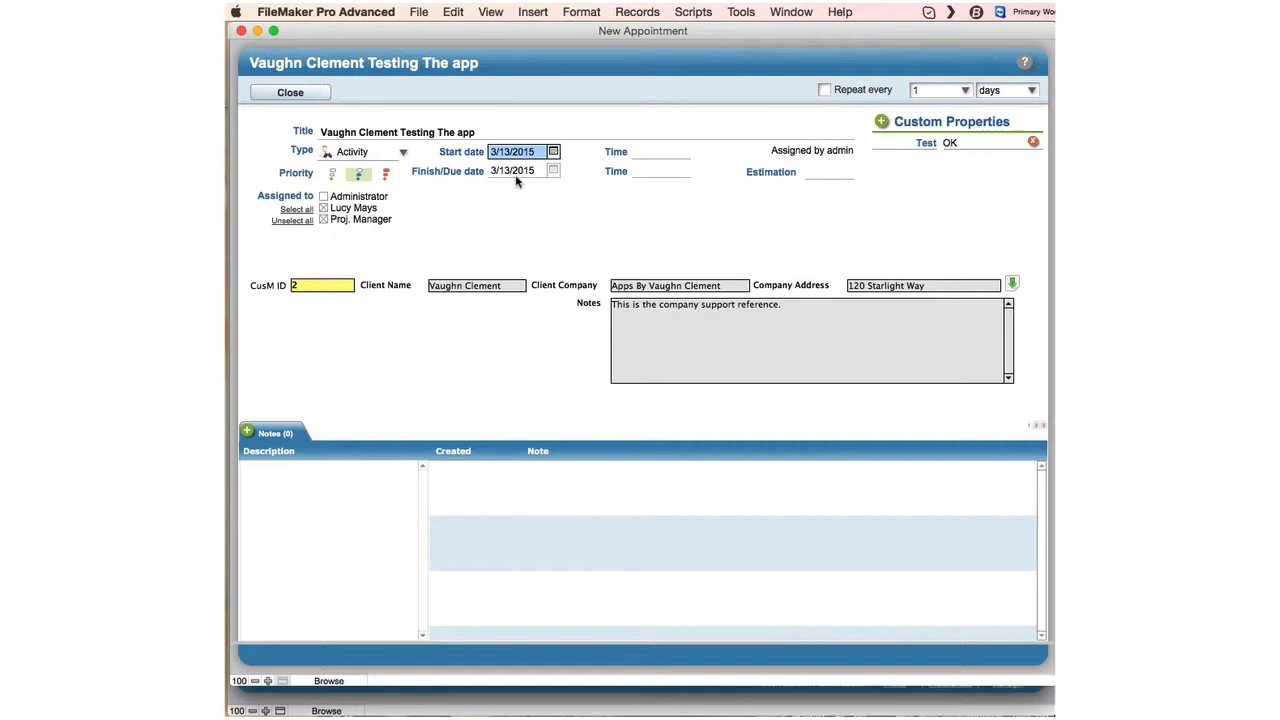
Set the appointment to run from 9:00 AM to 12:15 PM.
click(638, 153)
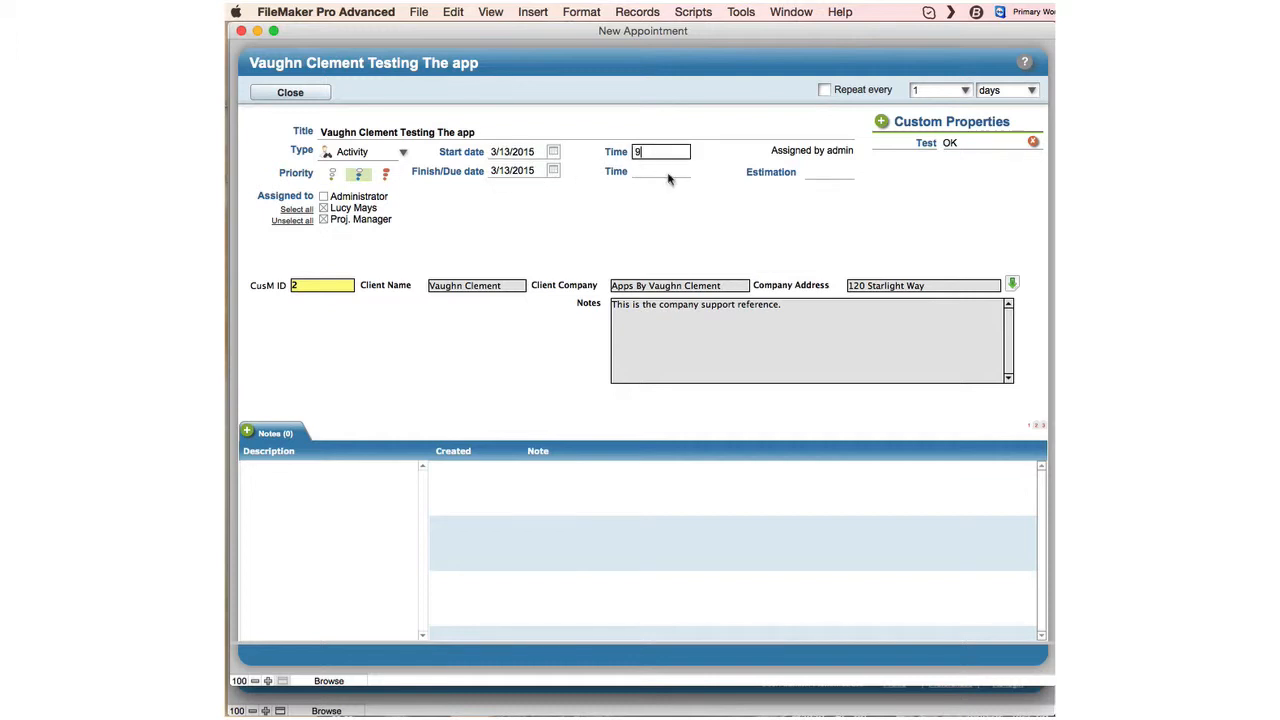
text(9:00)
click(644, 170)
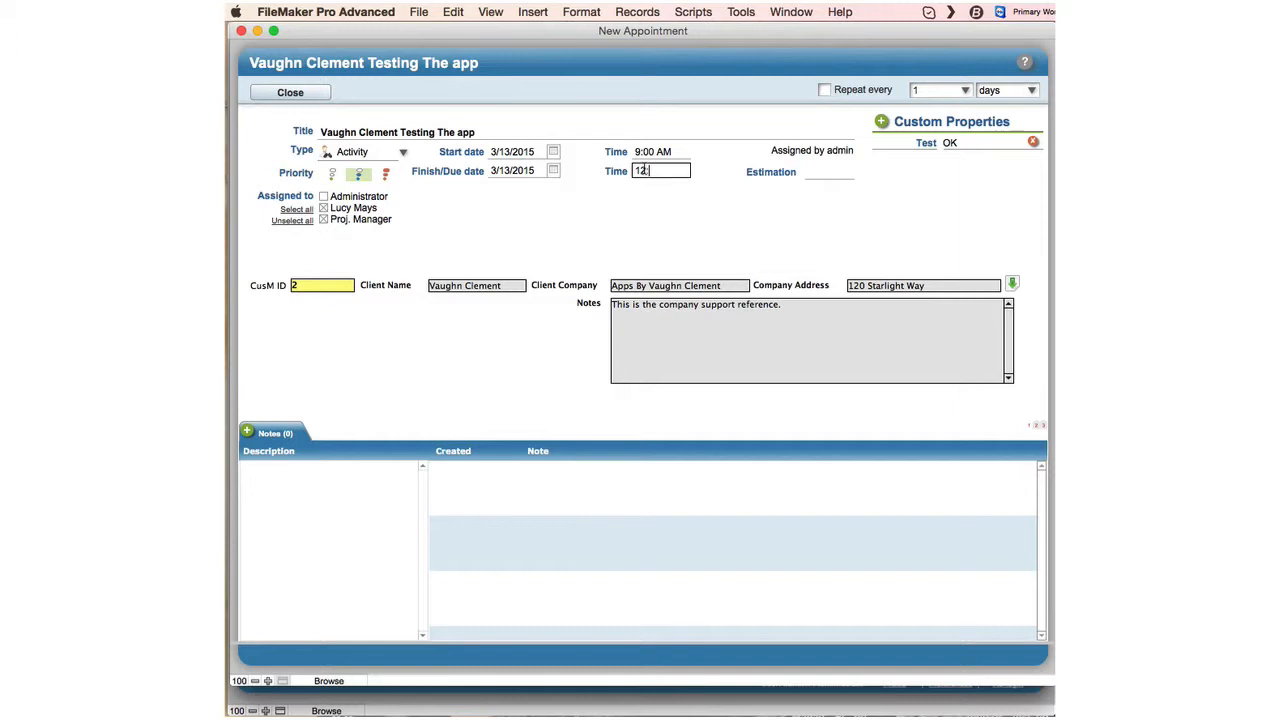
text(12:15)
click(643, 206)
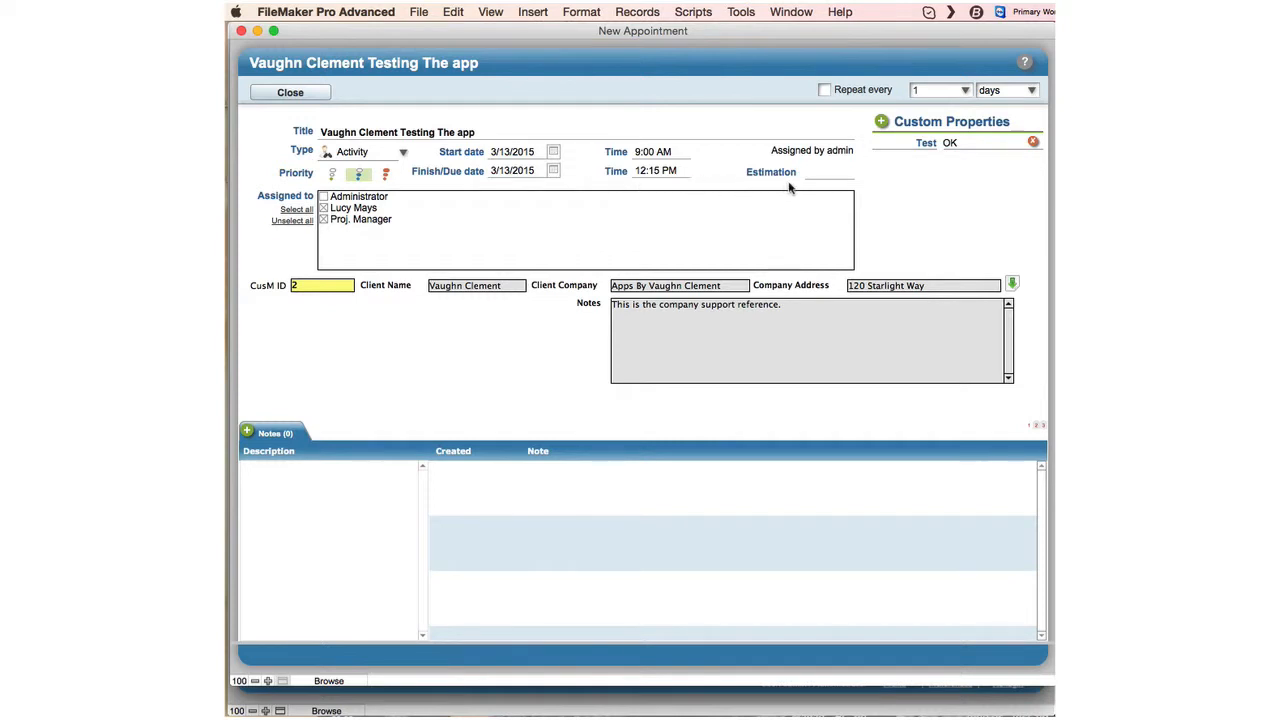
click(305, 480)
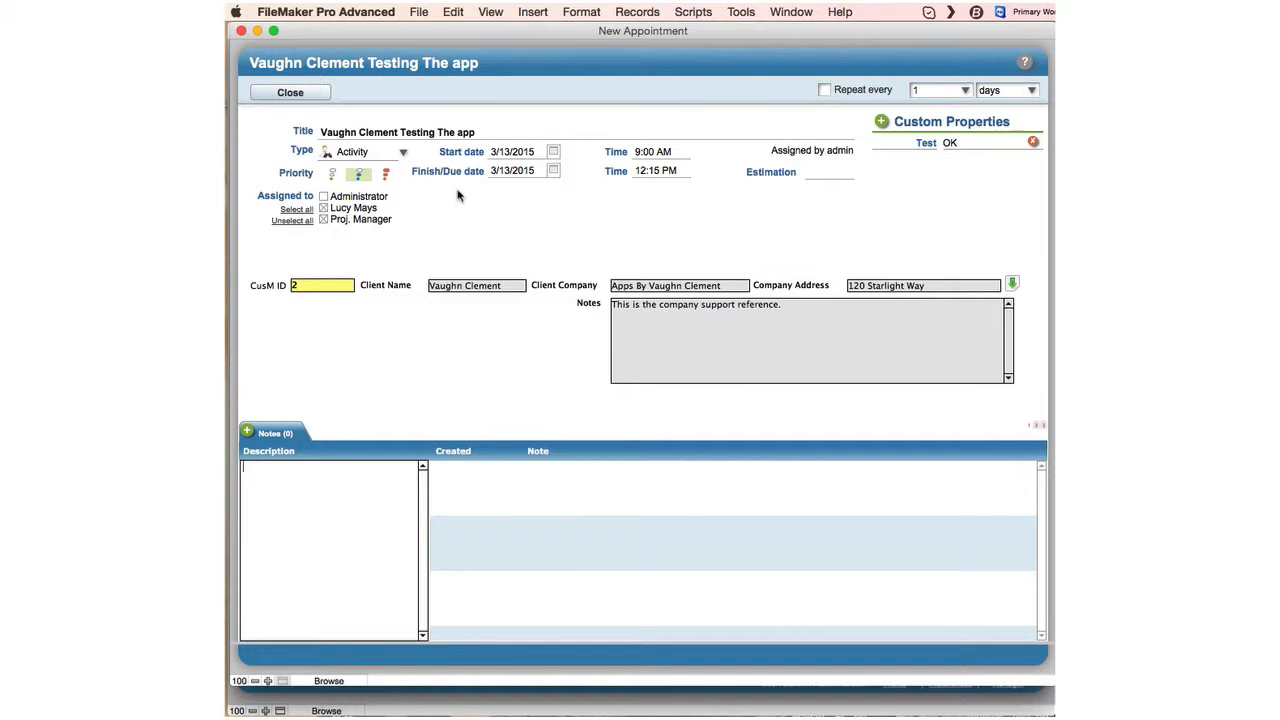
Enter 'Testing What we are doing' as the note description.
text(Testing W)
text(ing)
Save and close the new appointment, returning to the March 13 calendar.
click(309, 94)
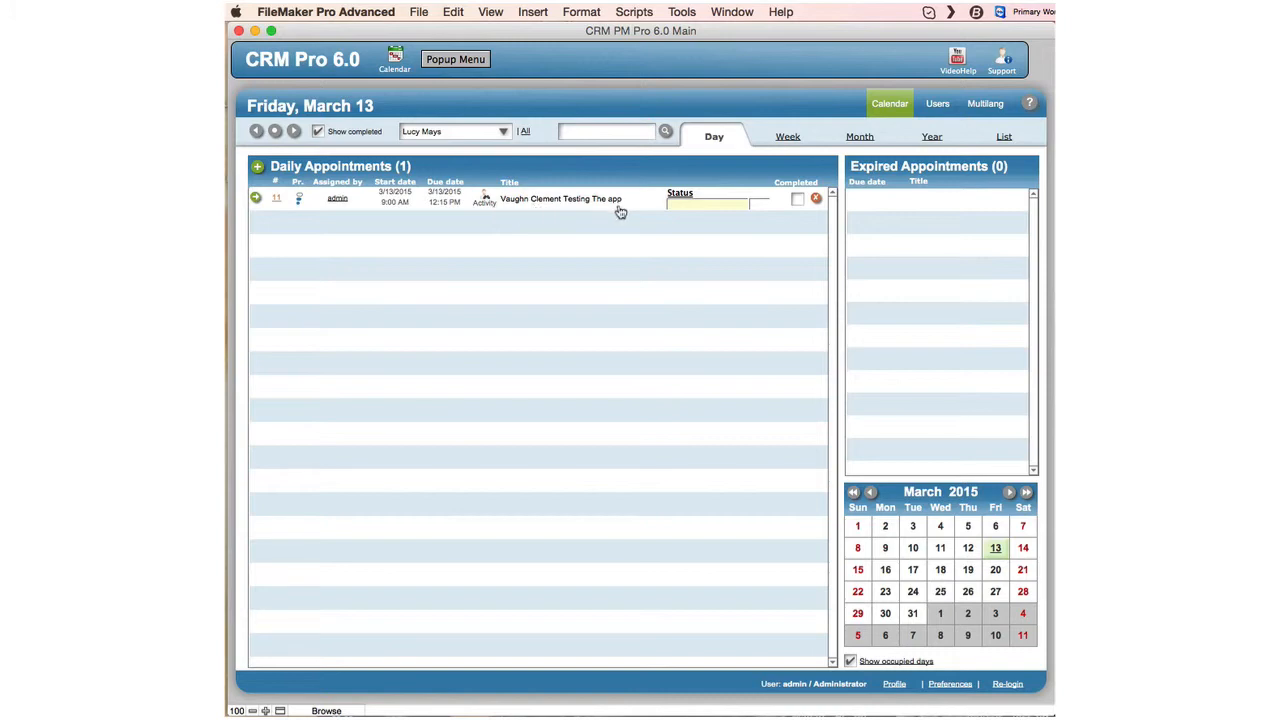
click(717, 208)
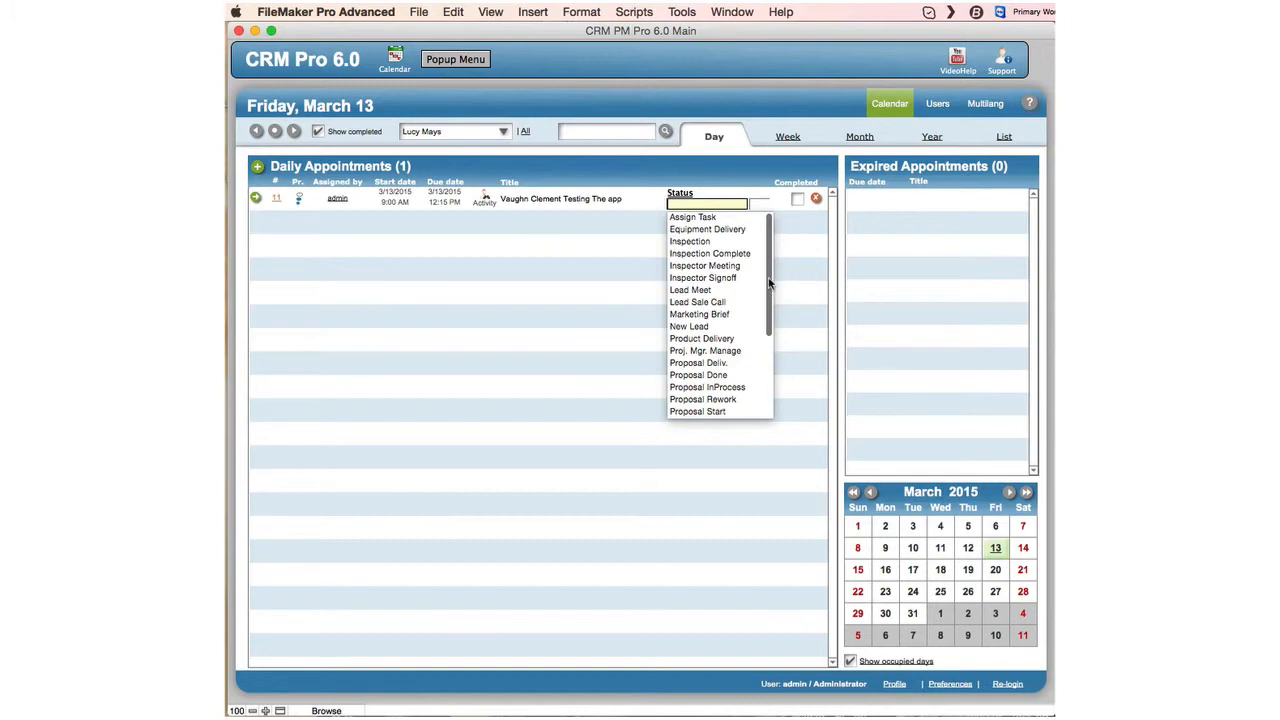
mouse_move(769, 282)
mouse_down()
mouse_move(771, 390)
mouse_move(771, 240)
mouse_move(768, 379)
mouse_move(769, 262)
mouse_up()
scroll(735, 335, down, 5)
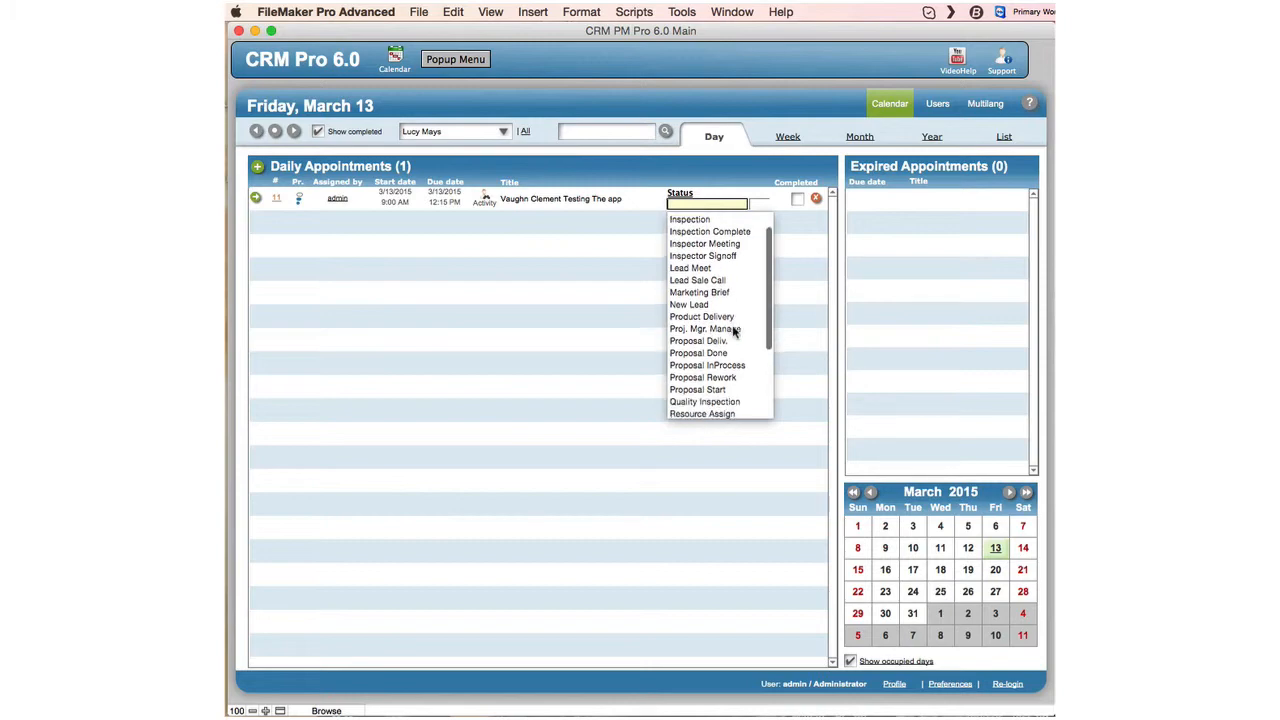
scroll(733, 333, down, 6)
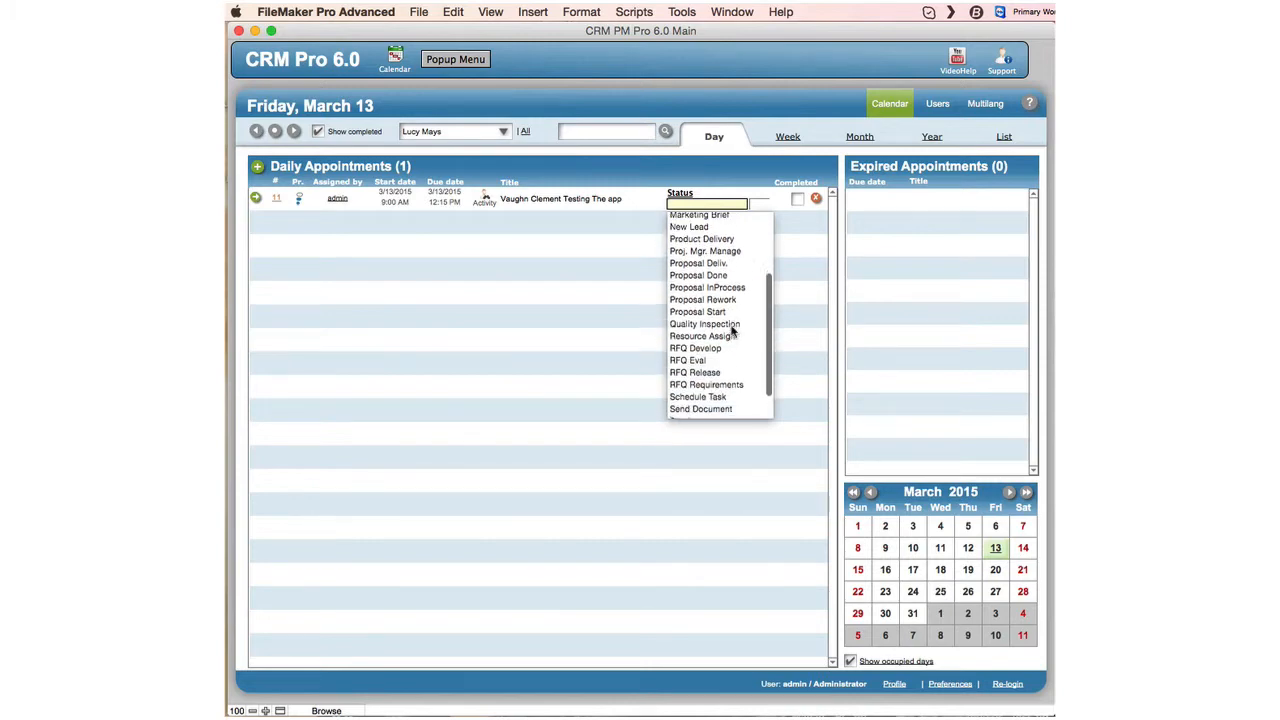
scroll(733, 330, up, 1)
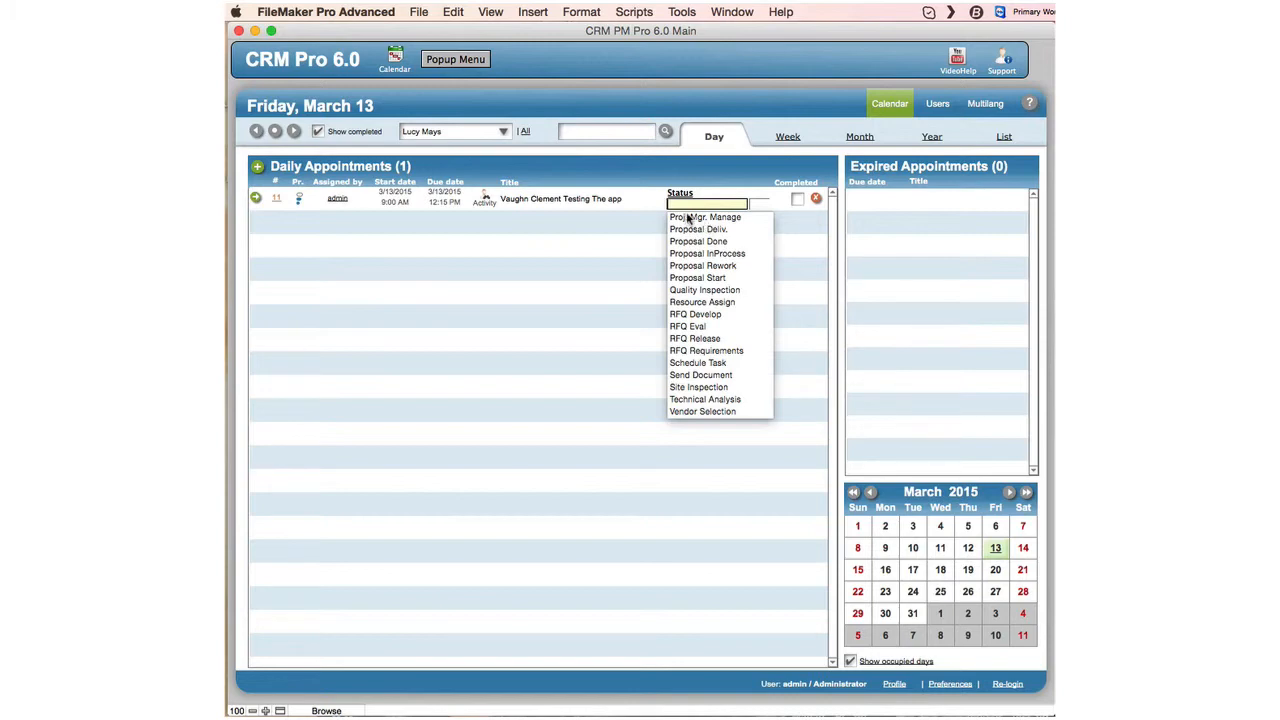
Set the status to Site Inspection and set the level to 1, briefly viewing the week calendar.
click(690, 388)
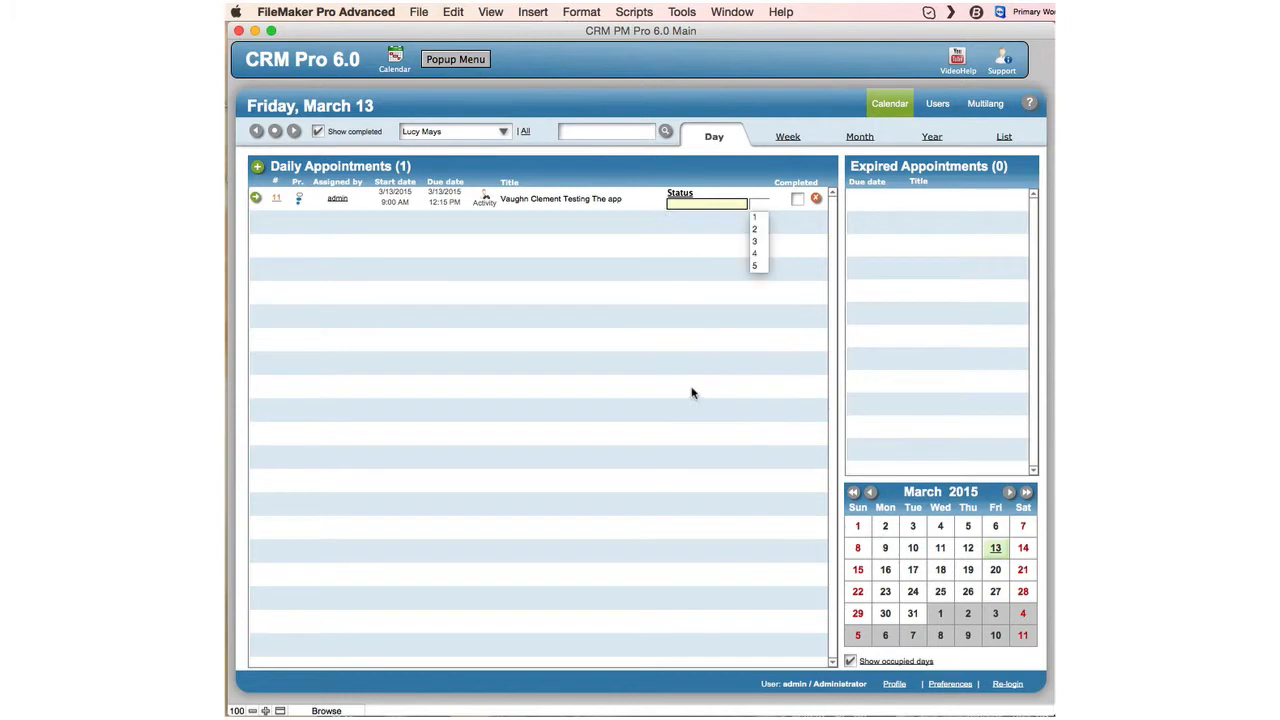
click(762, 265)
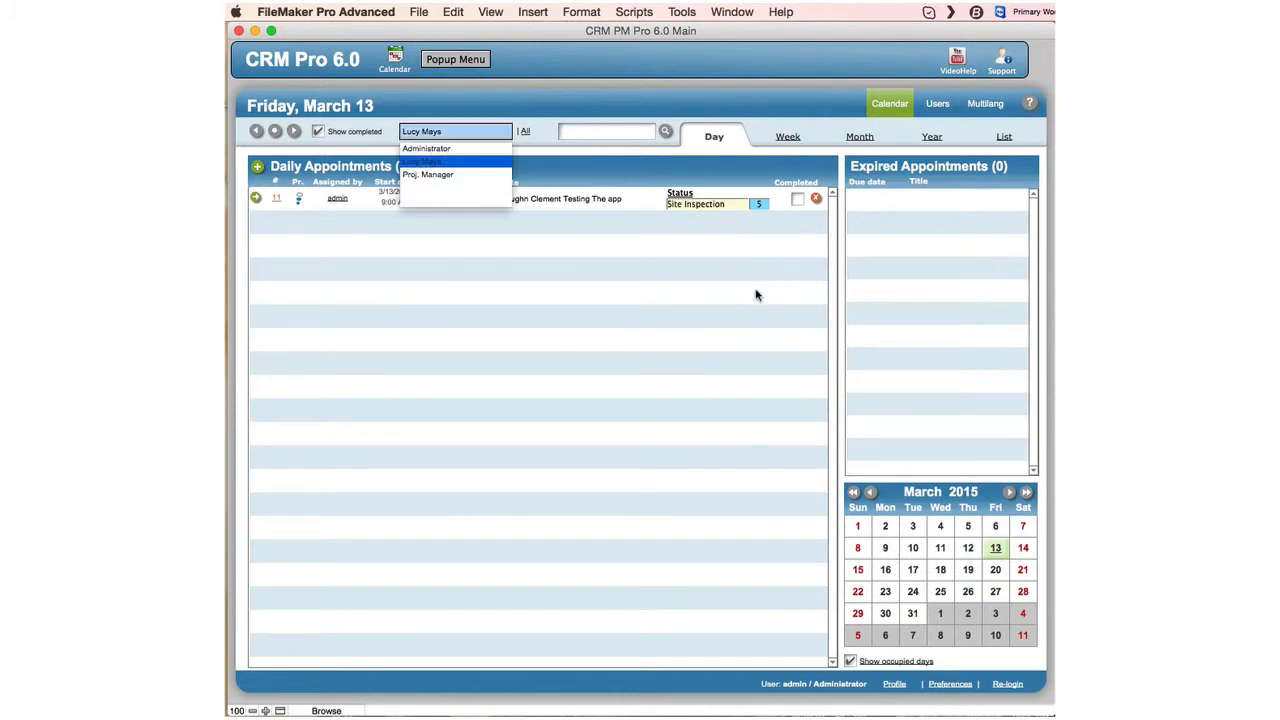
click(759, 205)
click(757, 218)
click(734, 226)
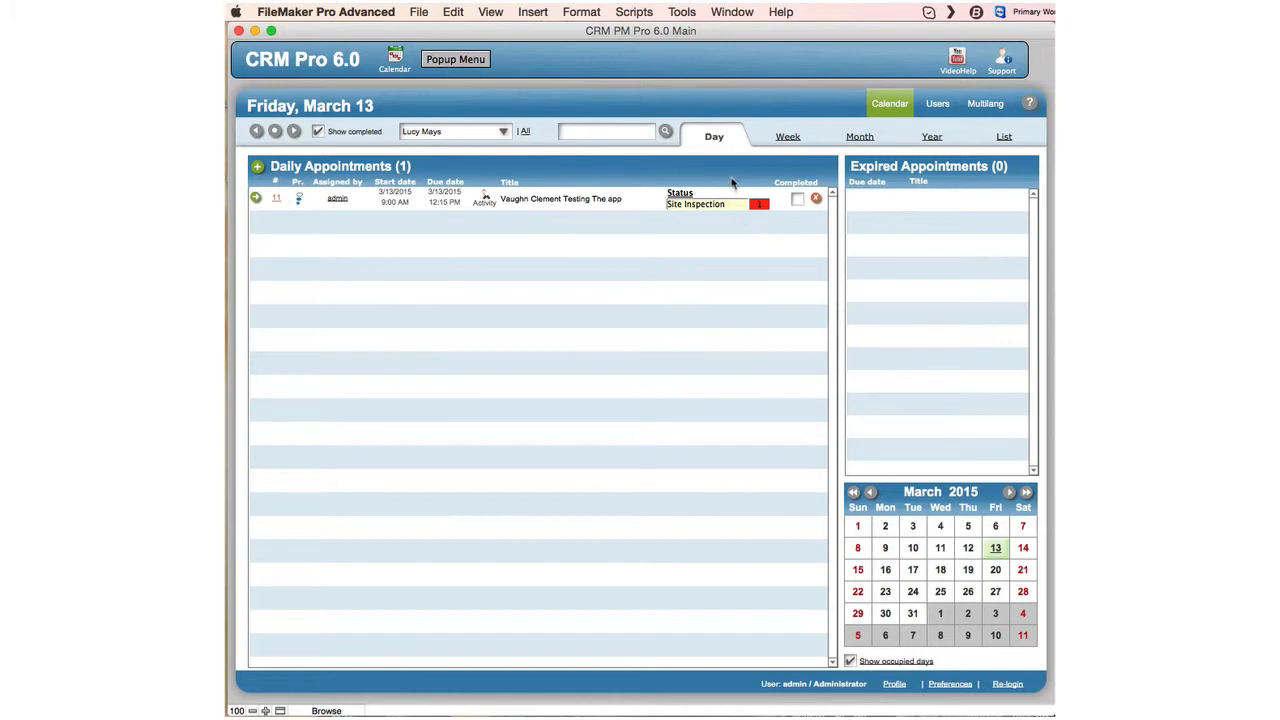
click(788, 138)
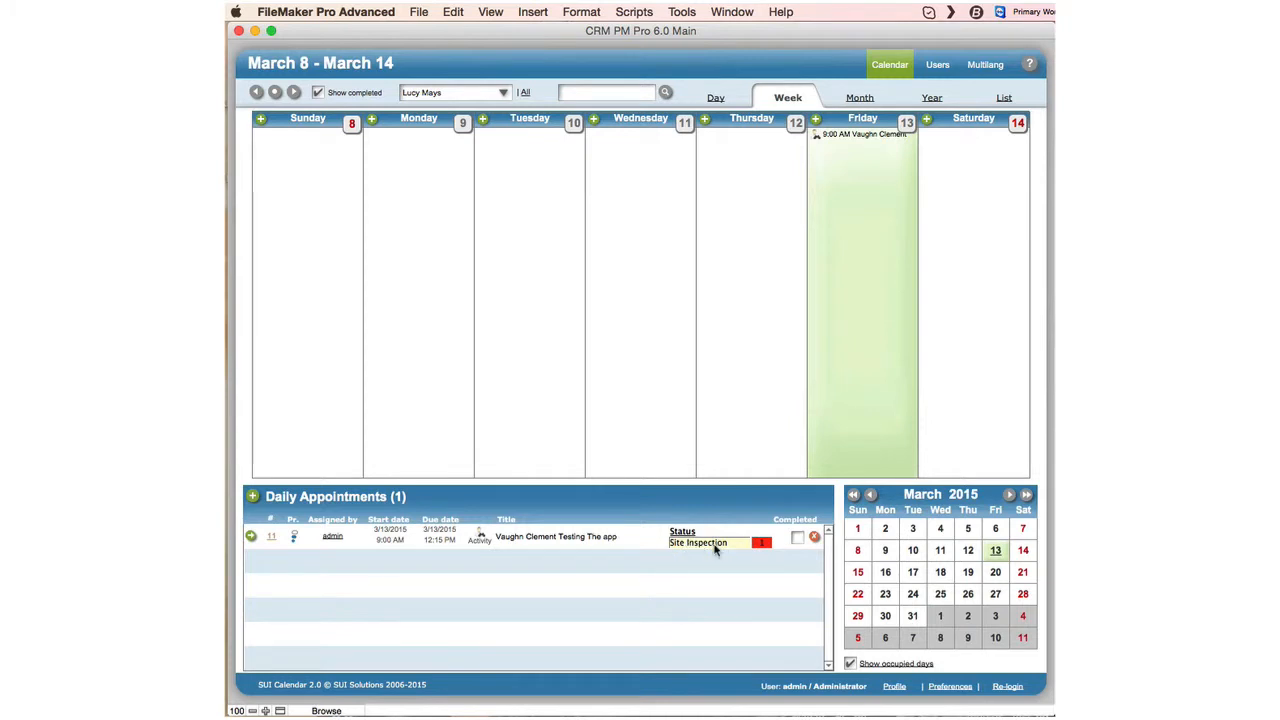
click(718, 100)
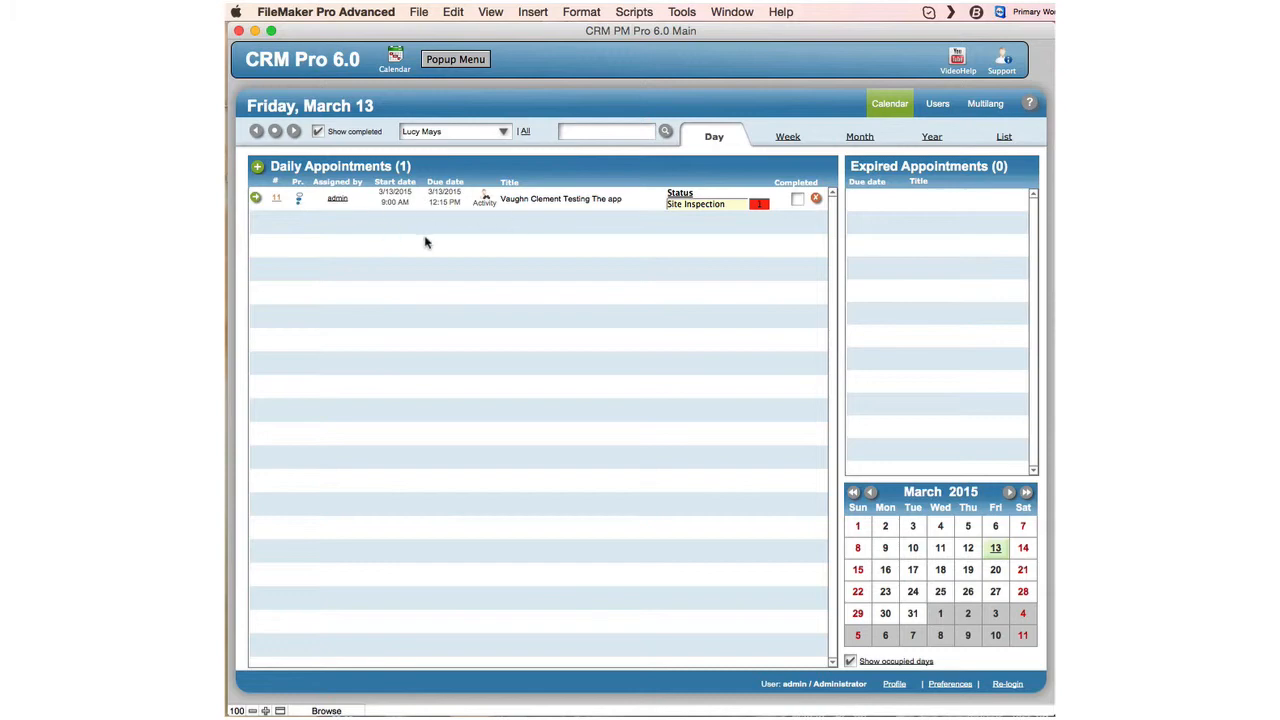
Step the status level through 2, 3 and 4, leaving it at 5.
click(760, 204)
click(757, 233)
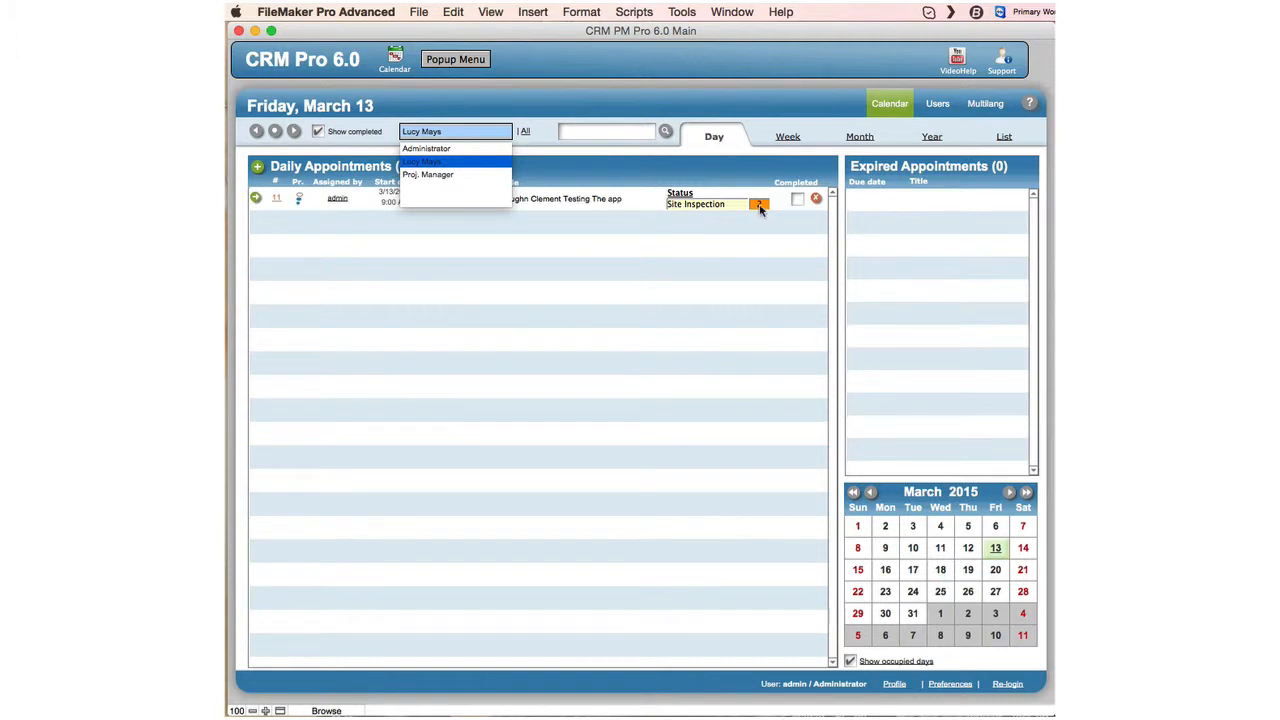
click(760, 204)
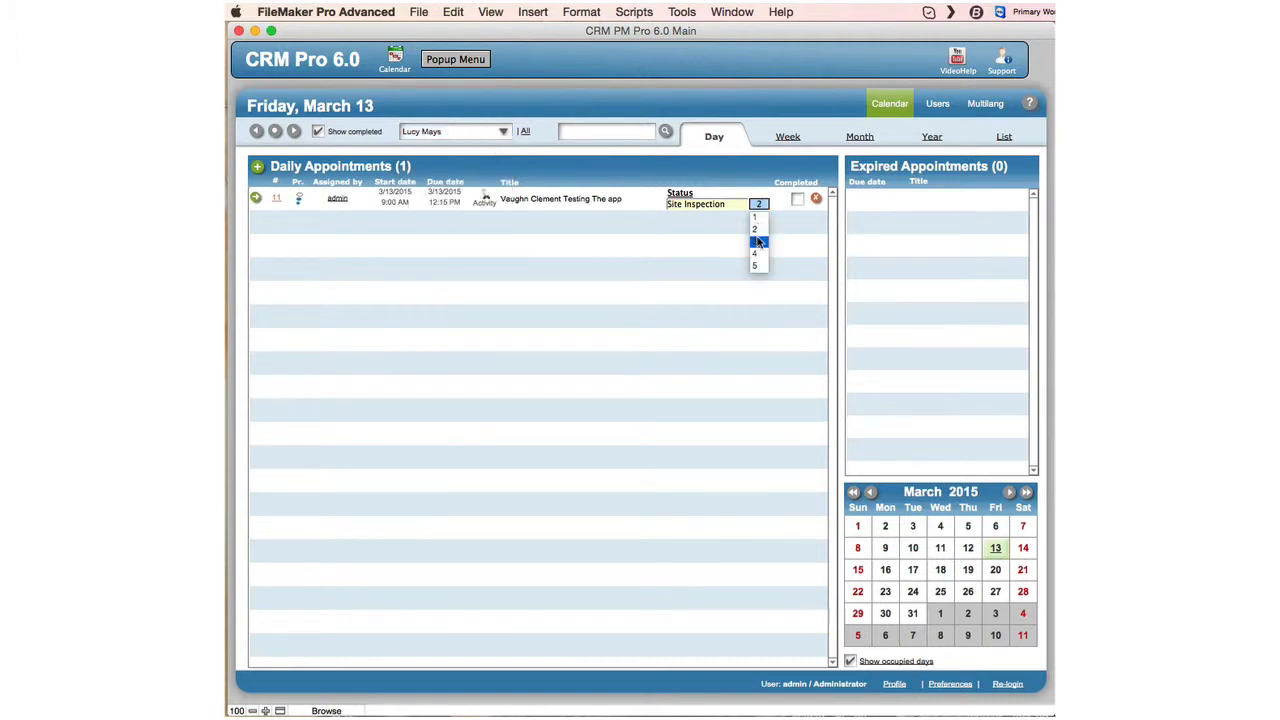
click(757, 241)
click(760, 204)
click(758, 253)
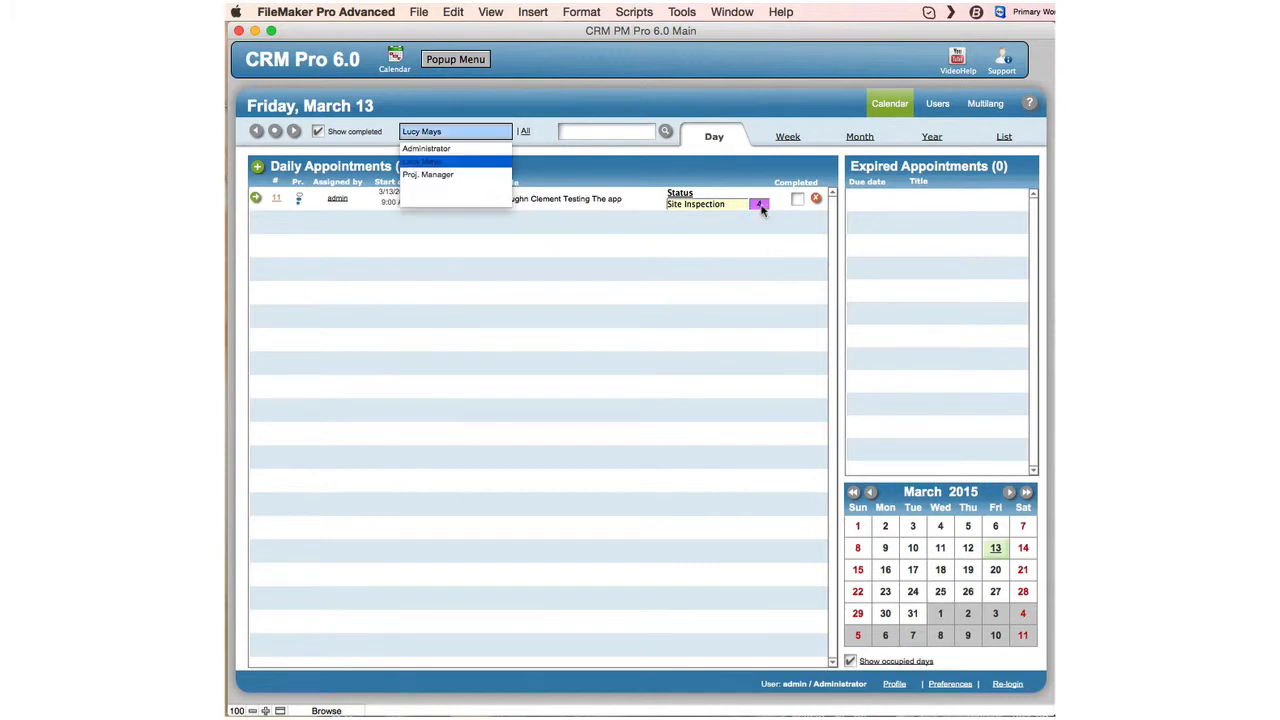
click(760, 204)
click(758, 266)
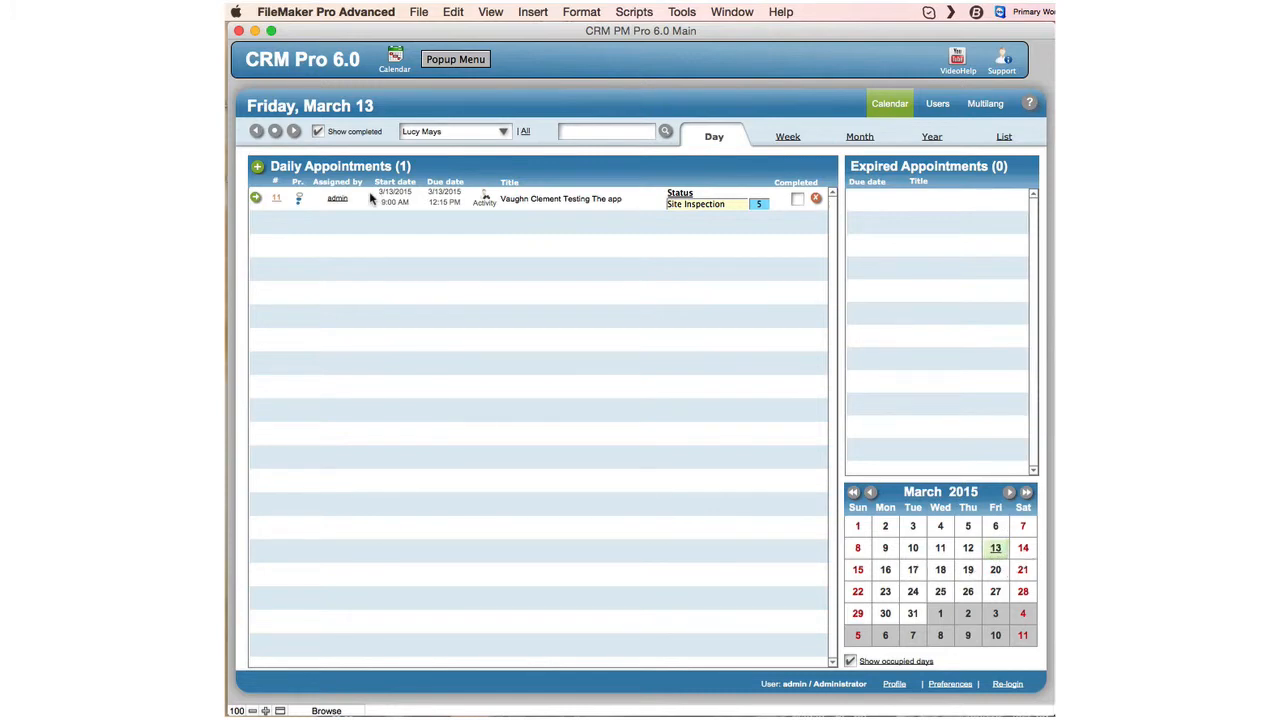
click(797, 200)
click(797, 200)
click(294, 132)
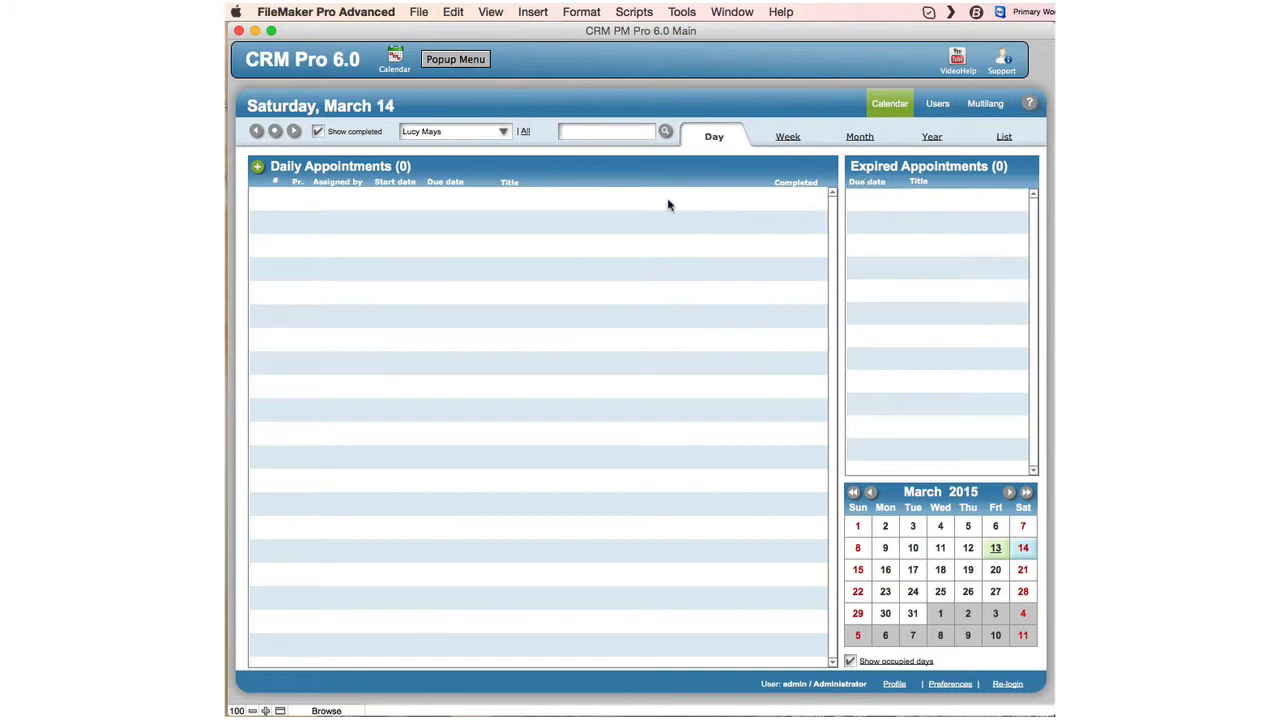
click(257, 133)
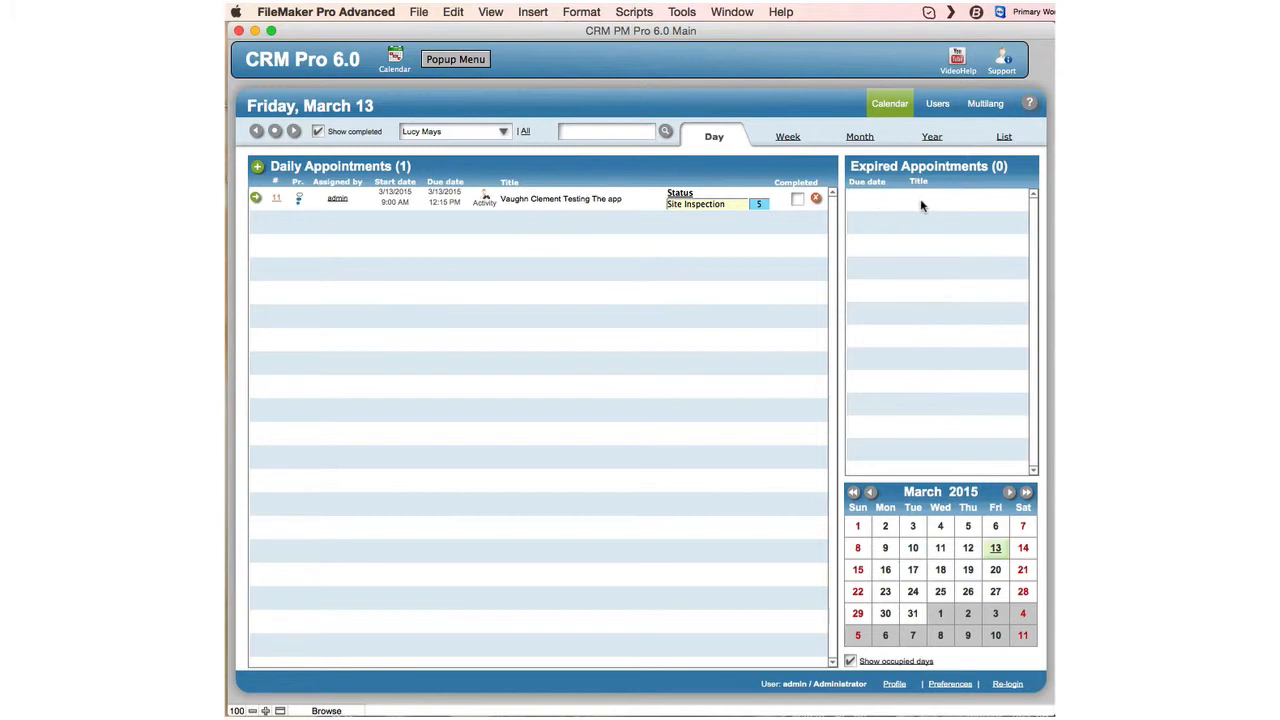
click(504, 131)
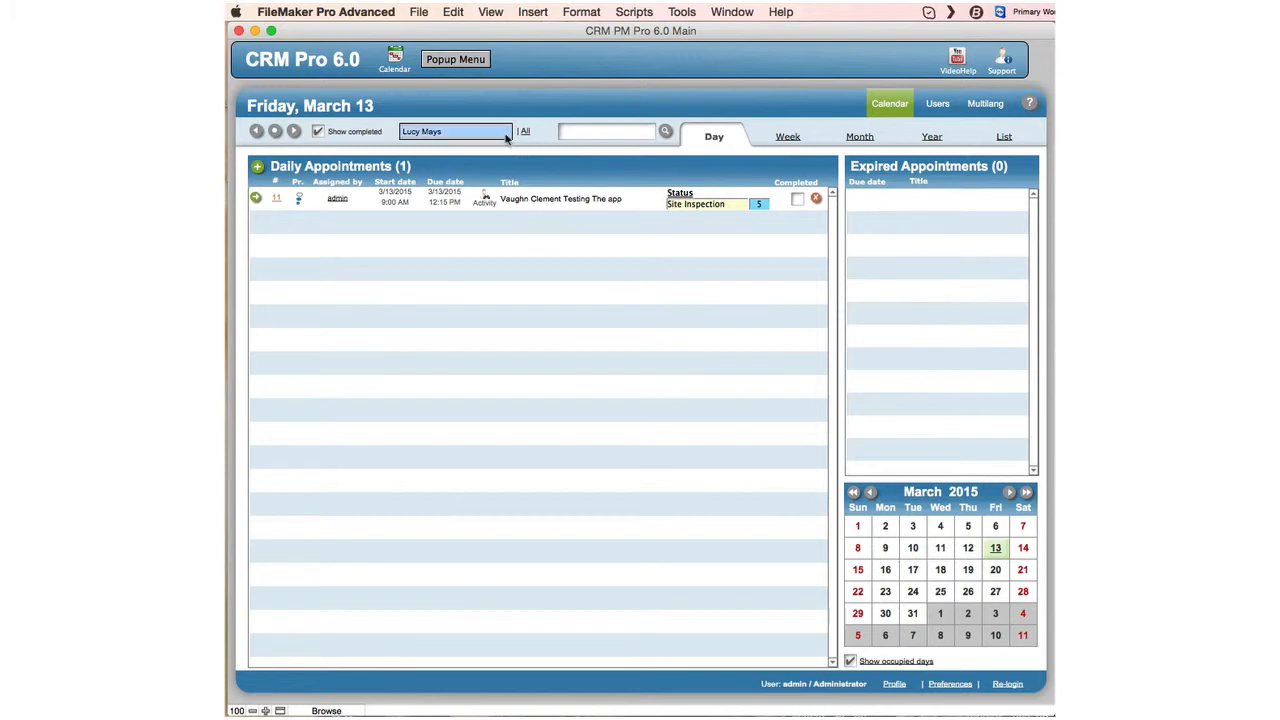
click(489, 149)
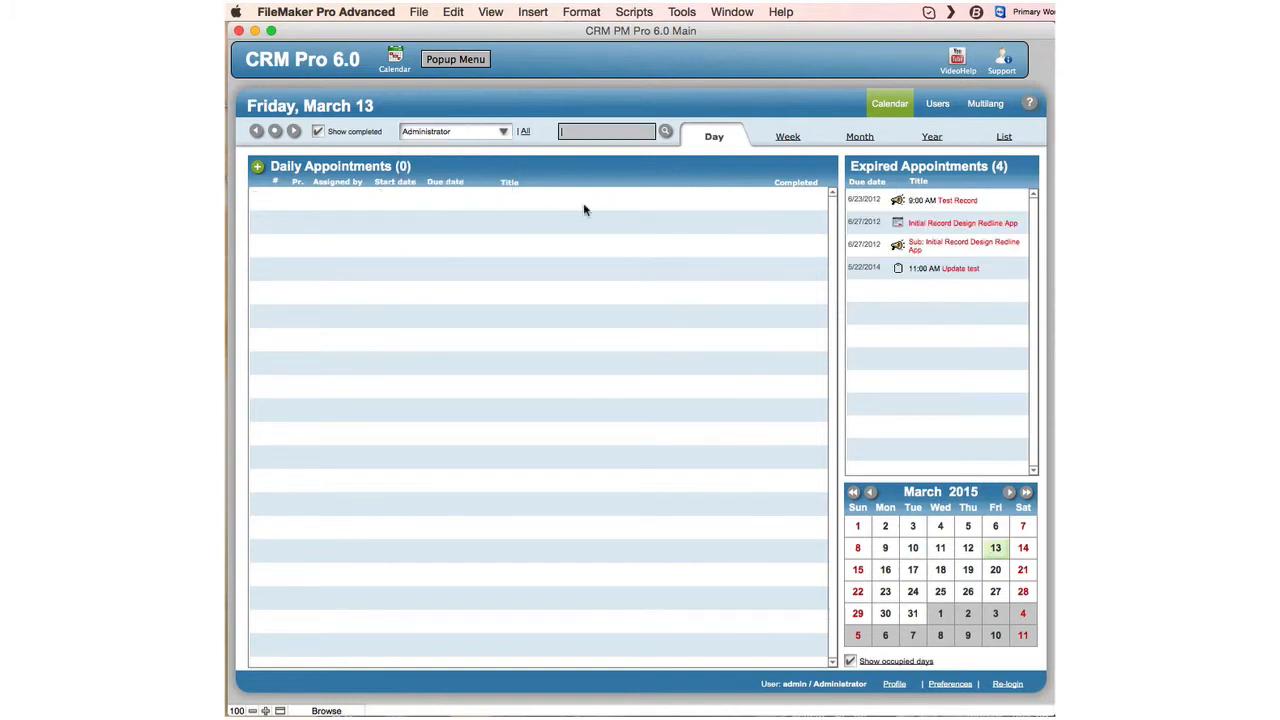
click(953, 201)
drag(955, 137, 600, 37)
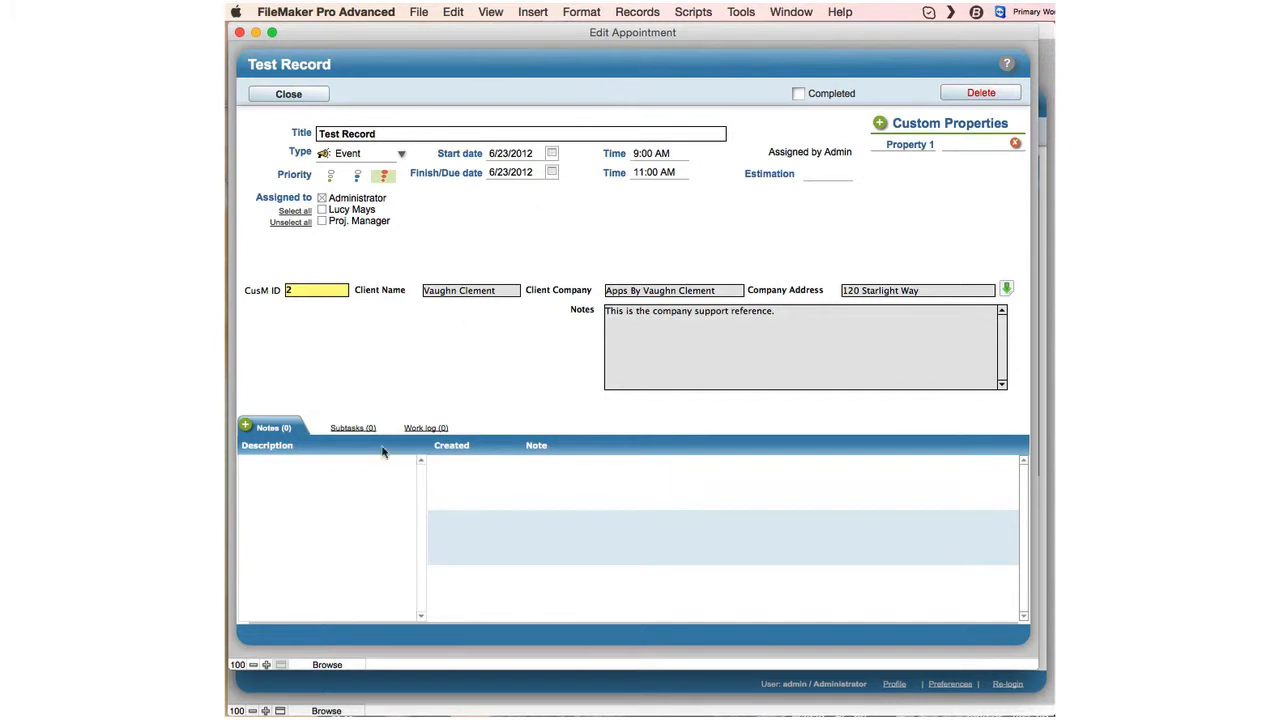
Add a note 'Test', review the Subtasks and Work log tabs, and set Estimation to 20.
click(314, 469)
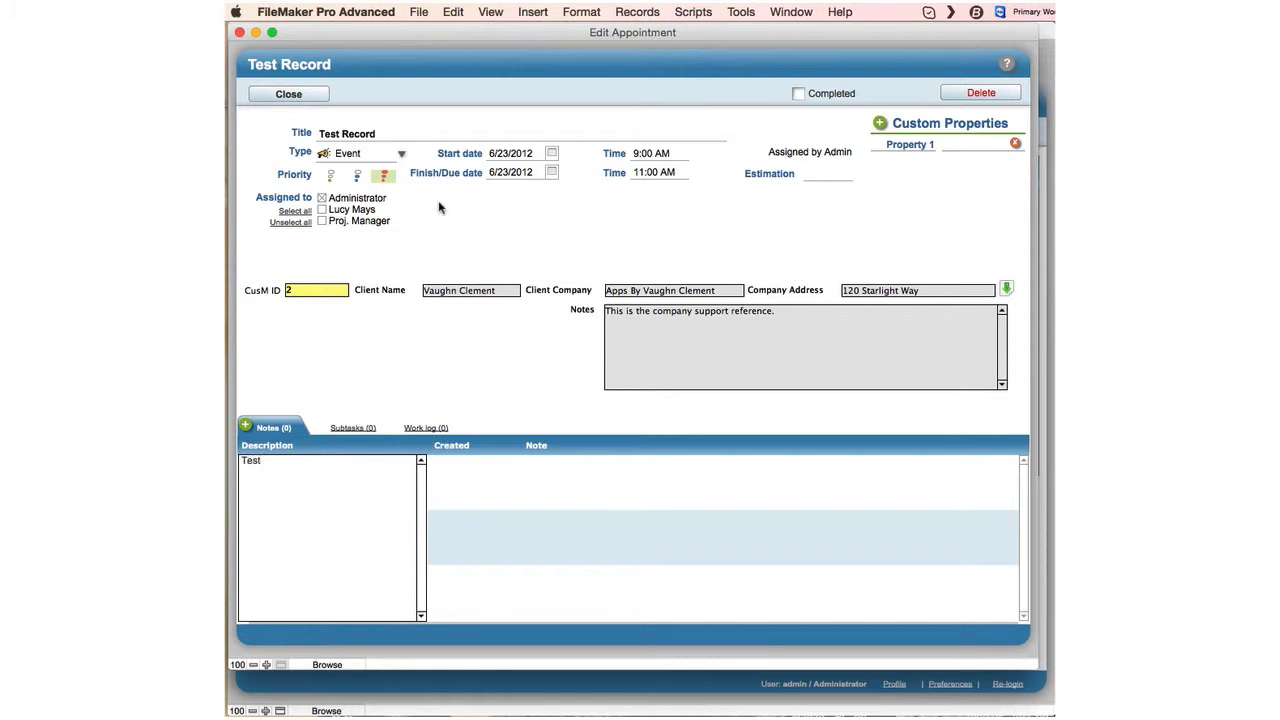
click(352, 428)
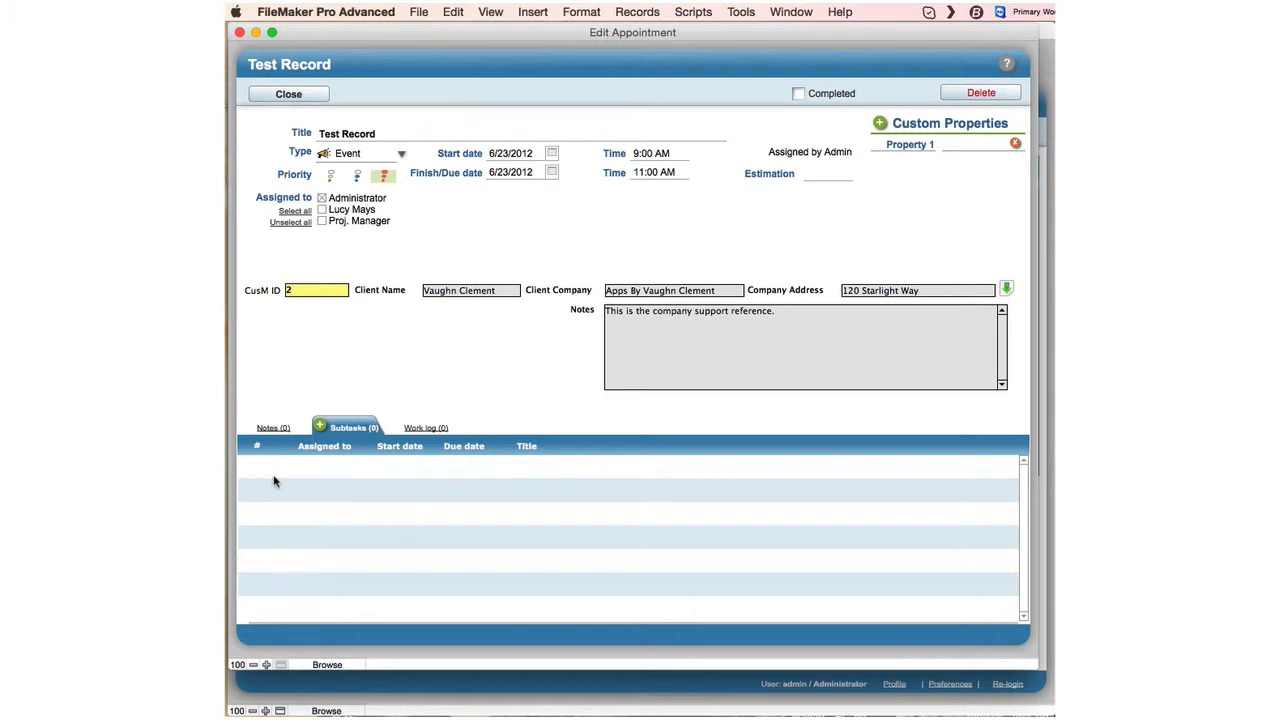
click(428, 429)
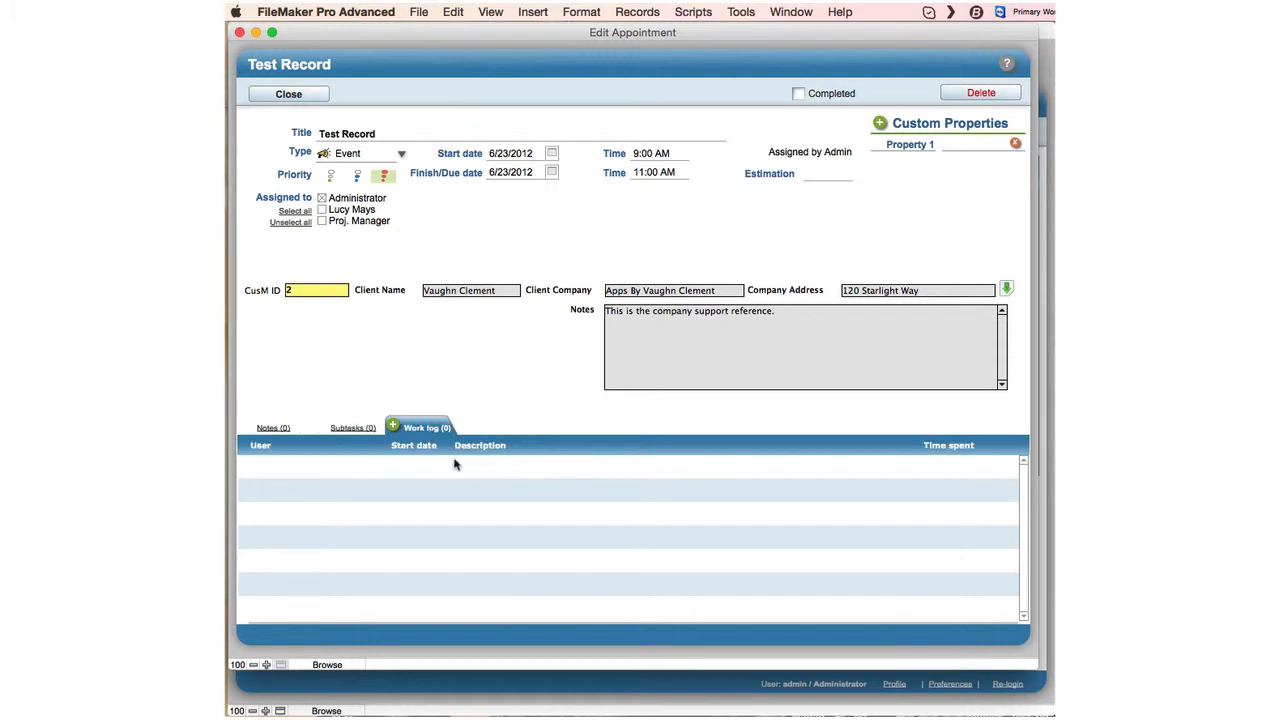
click(823, 176)
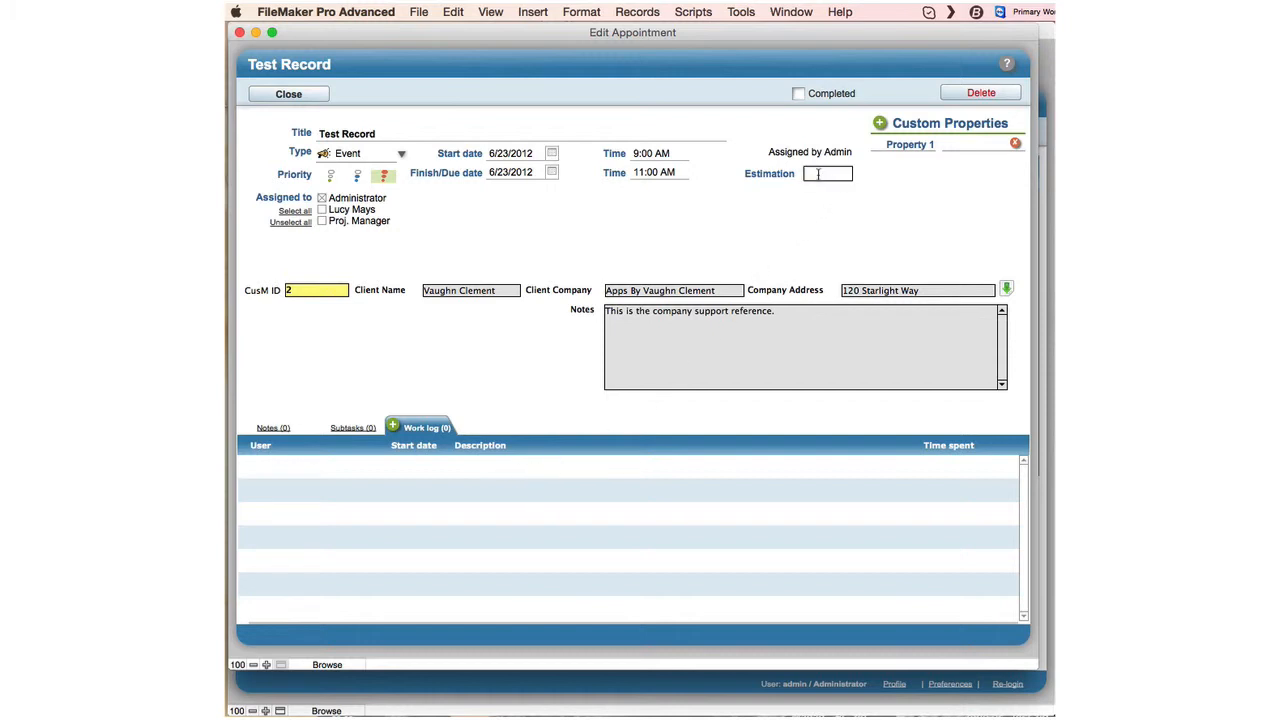
Commit the estimation of 20 and add a new work log entry described Test.
click(823, 229)
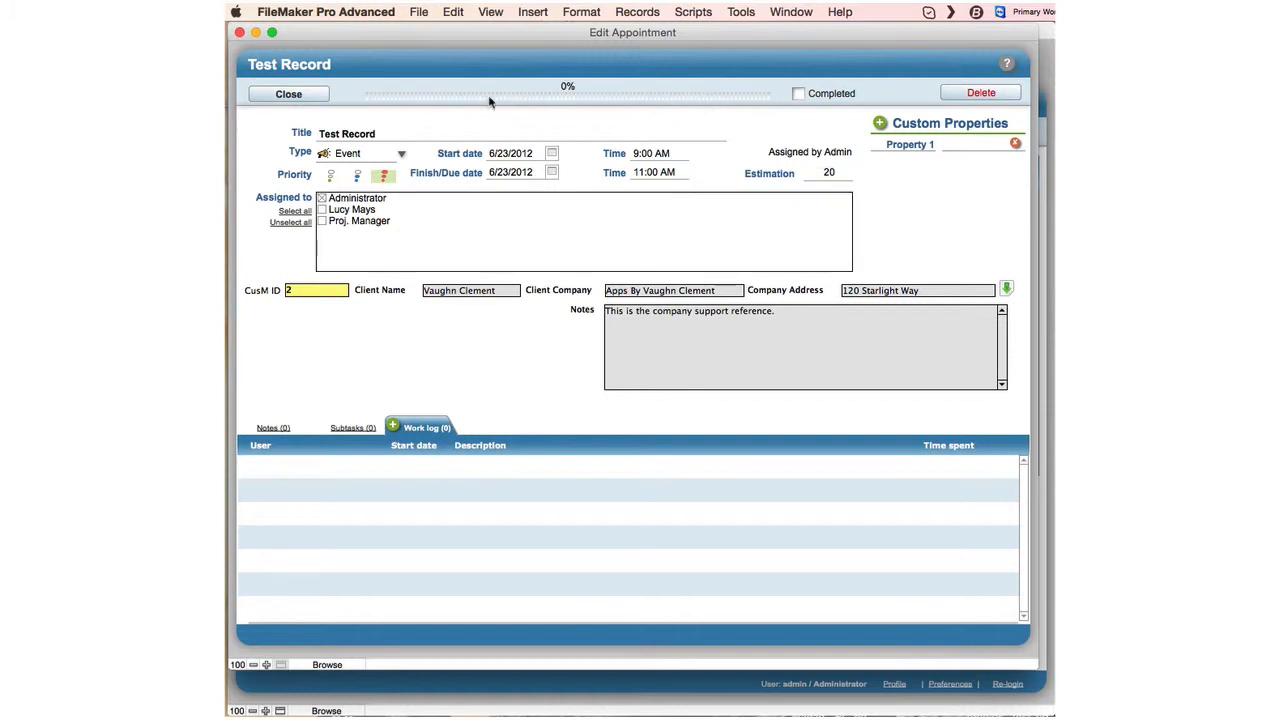
click(283, 470)
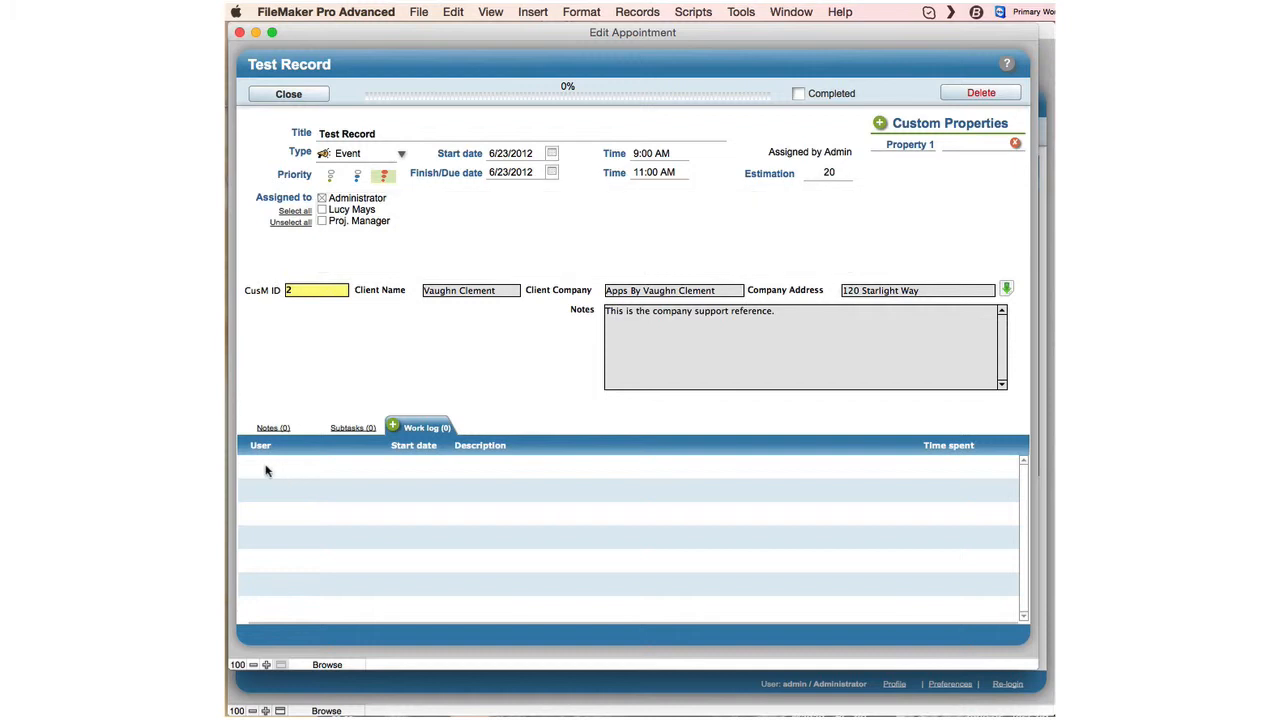
click(394, 427)
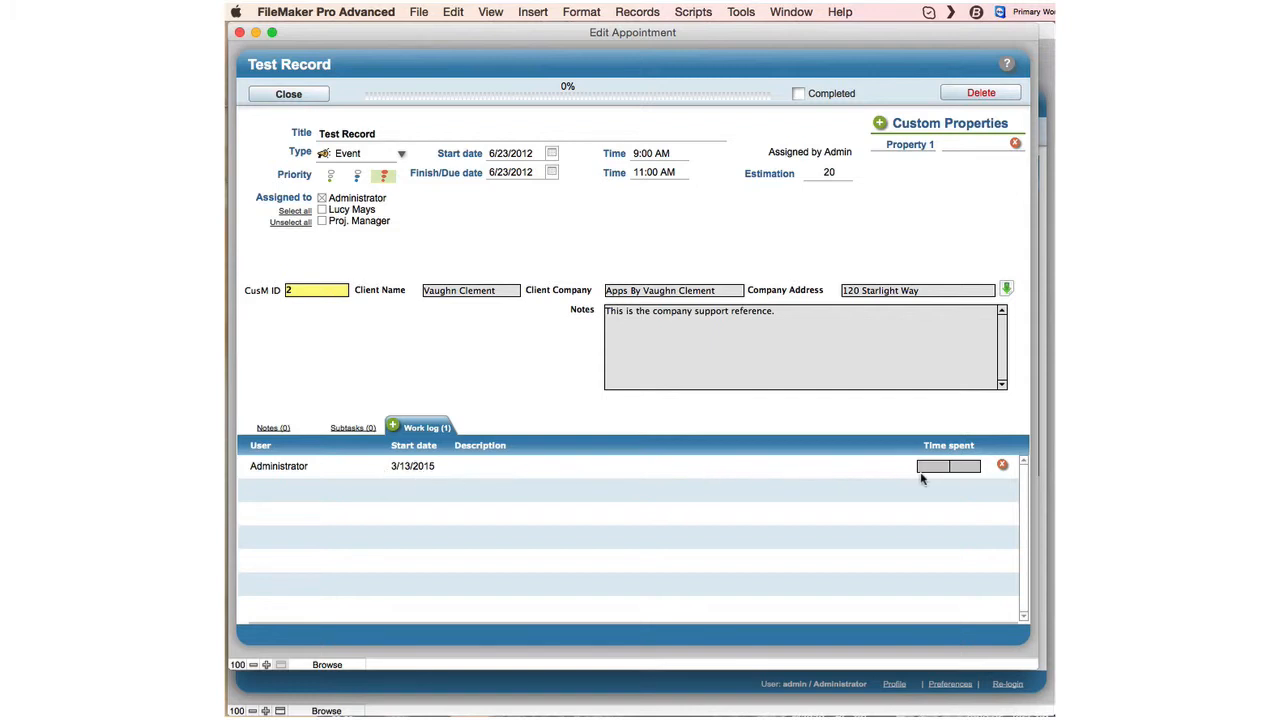
click(722, 468)
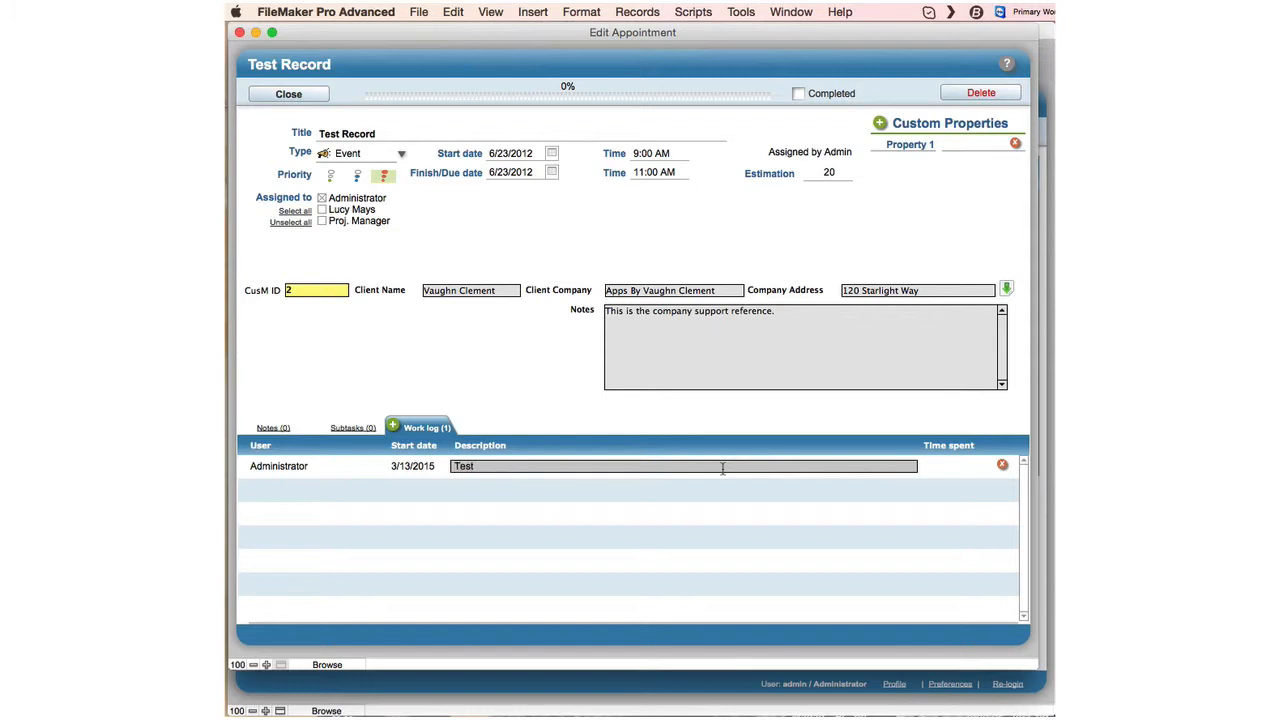
Enter 12 hours as time spent, dismissing the missing-script alerts, and go back to Notes.
click(948, 464)
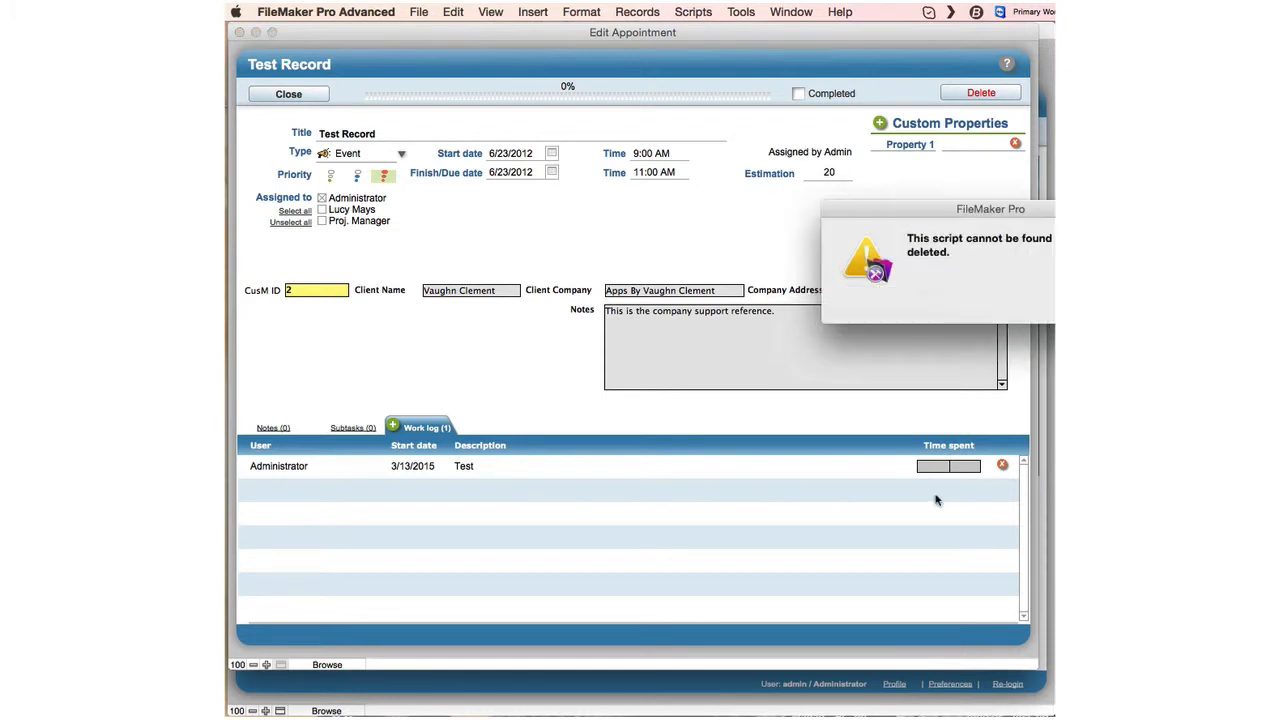
key(Return)
text(1)
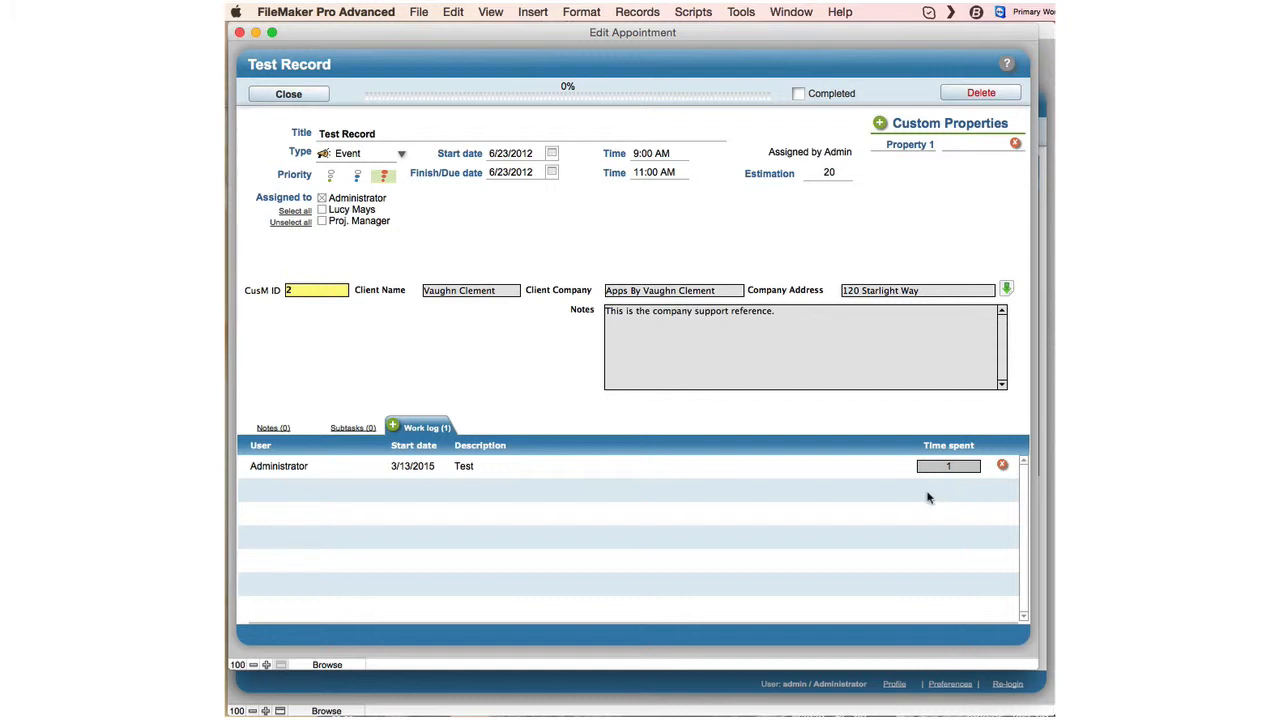
click(927, 497)
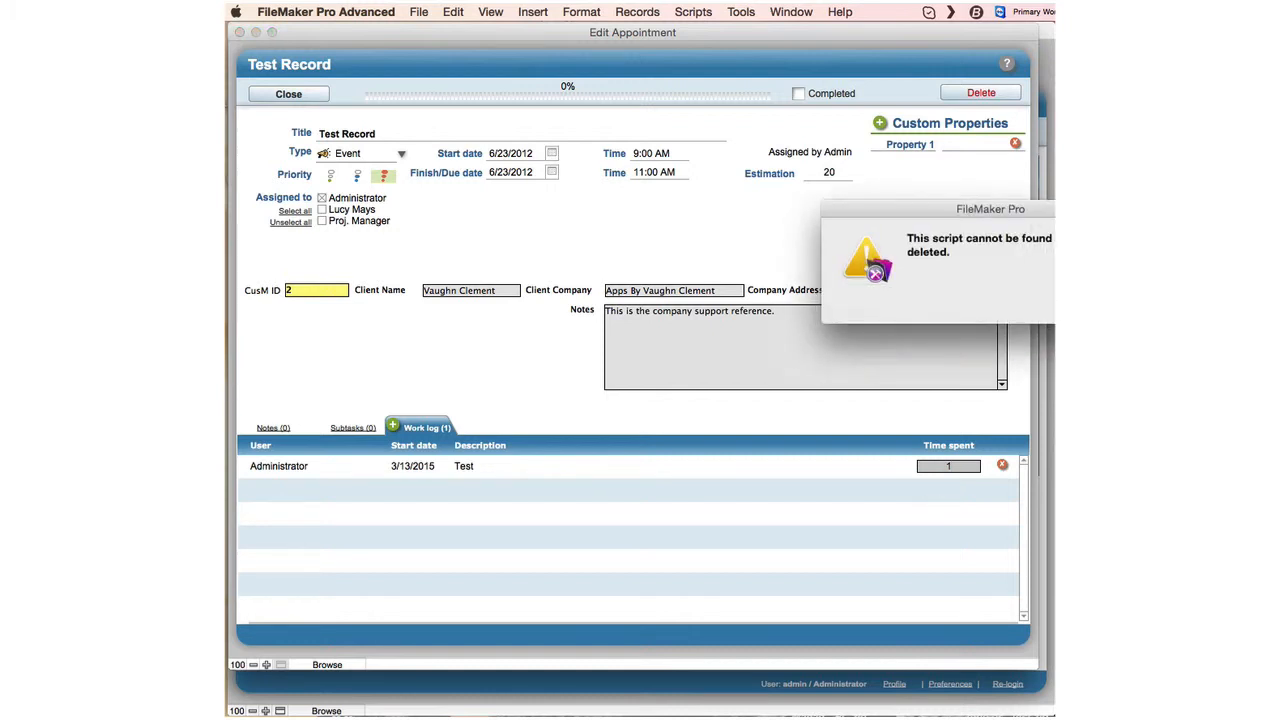
key(Return)
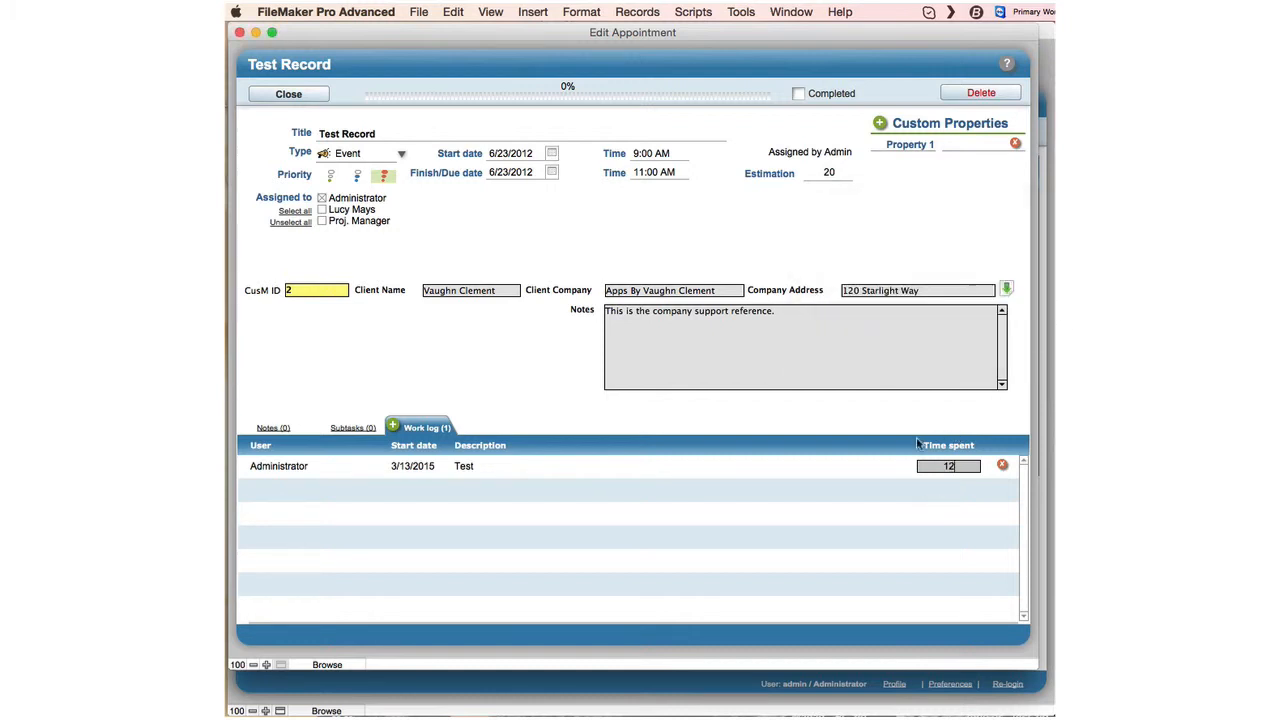
click(797, 470)
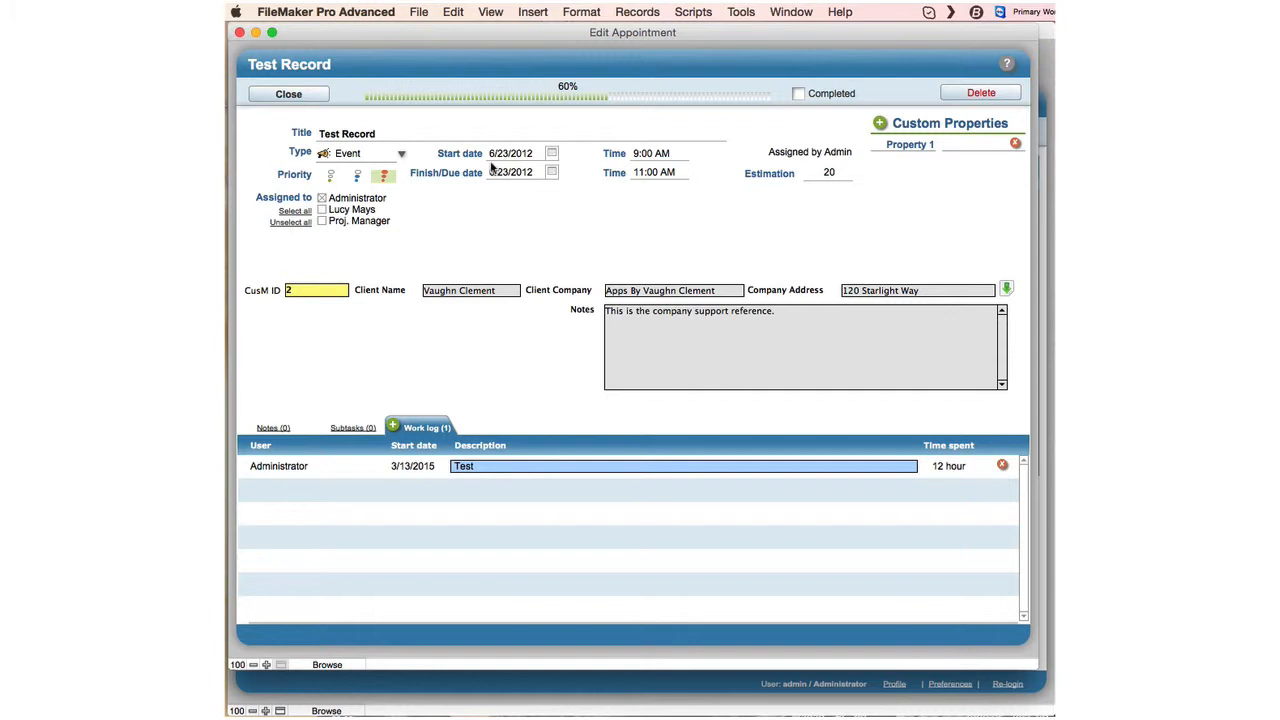
click(279, 429)
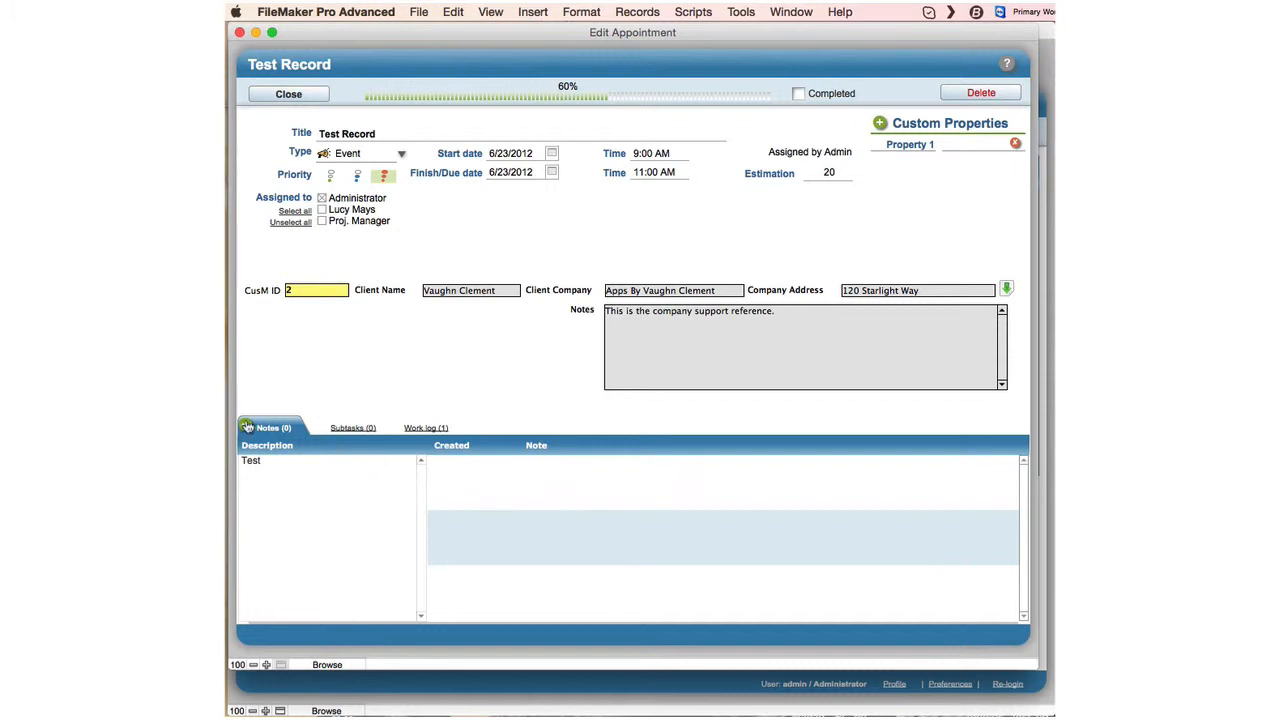
Write the note 'Did test 1 complete' on Test Record and close the appointment.
click(246, 427)
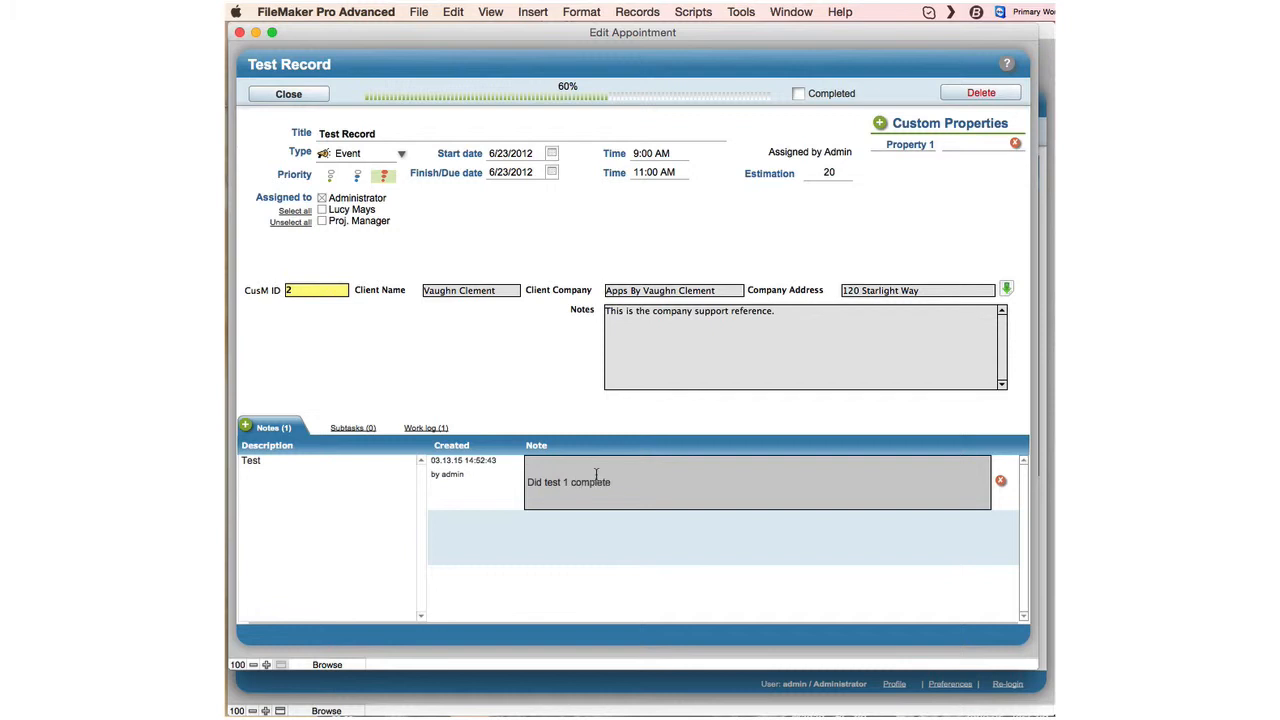
click(480, 490)
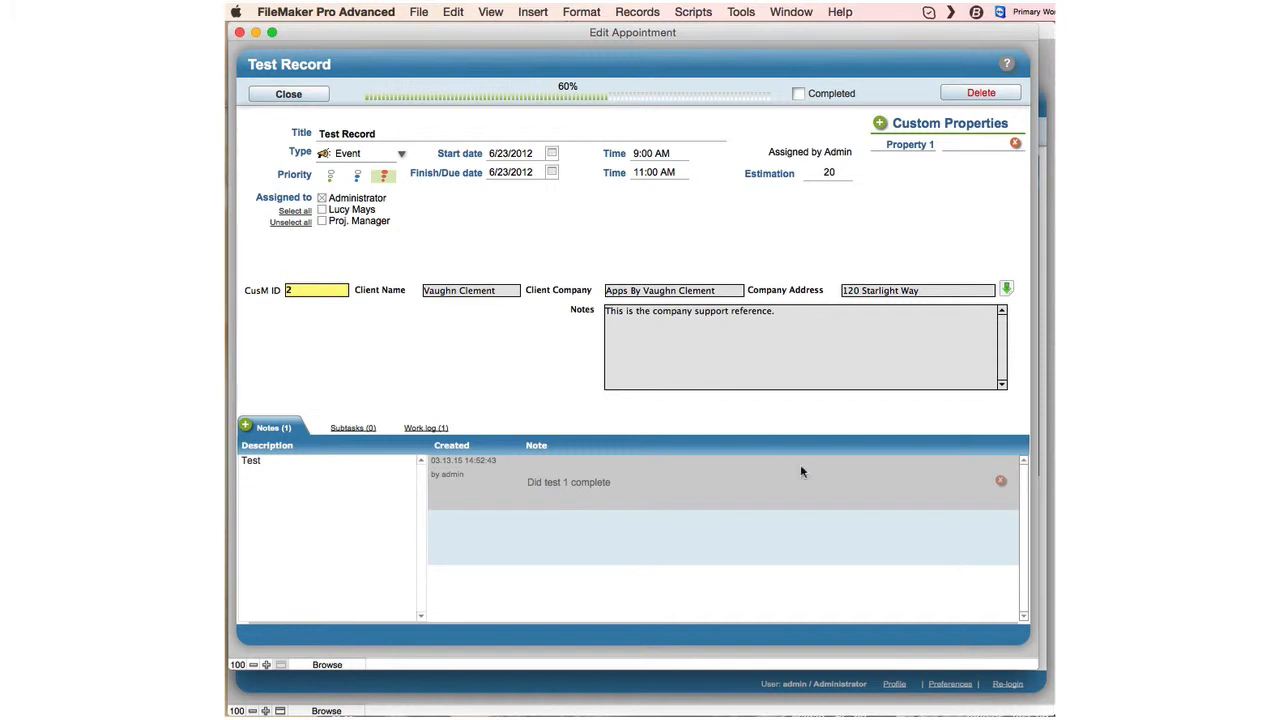
click(546, 495)
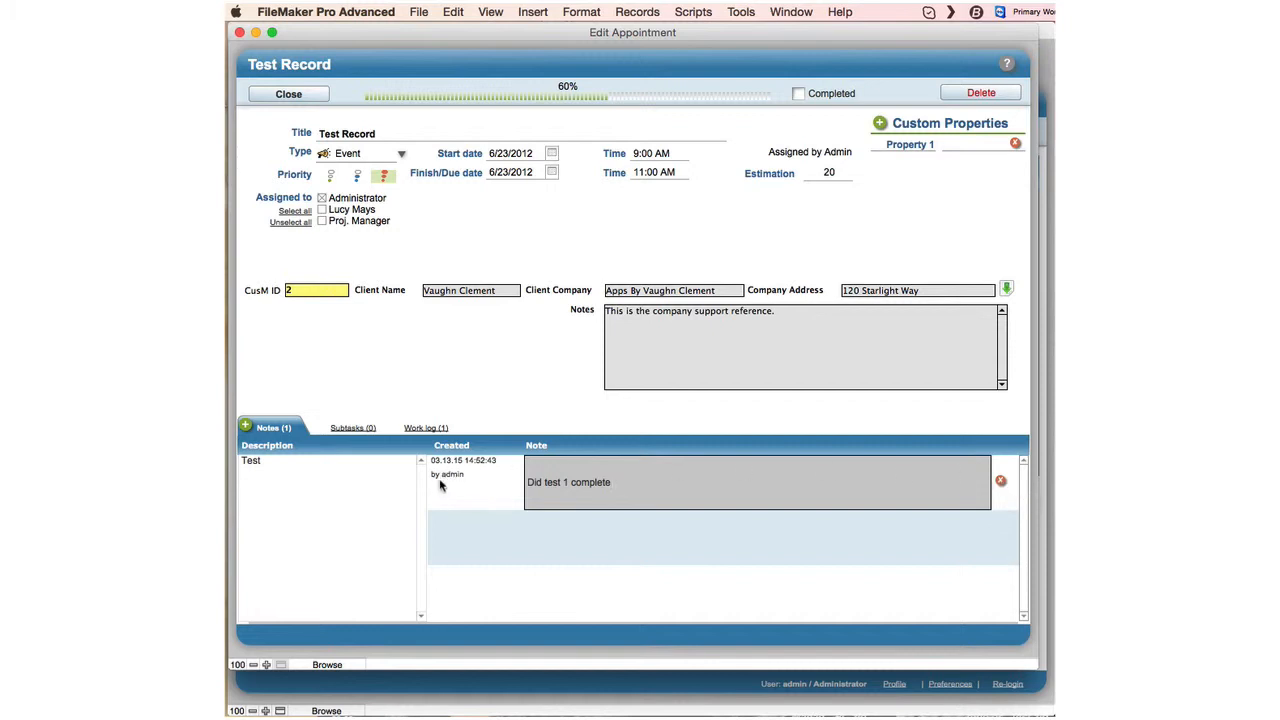
click(608, 482)
click(289, 97)
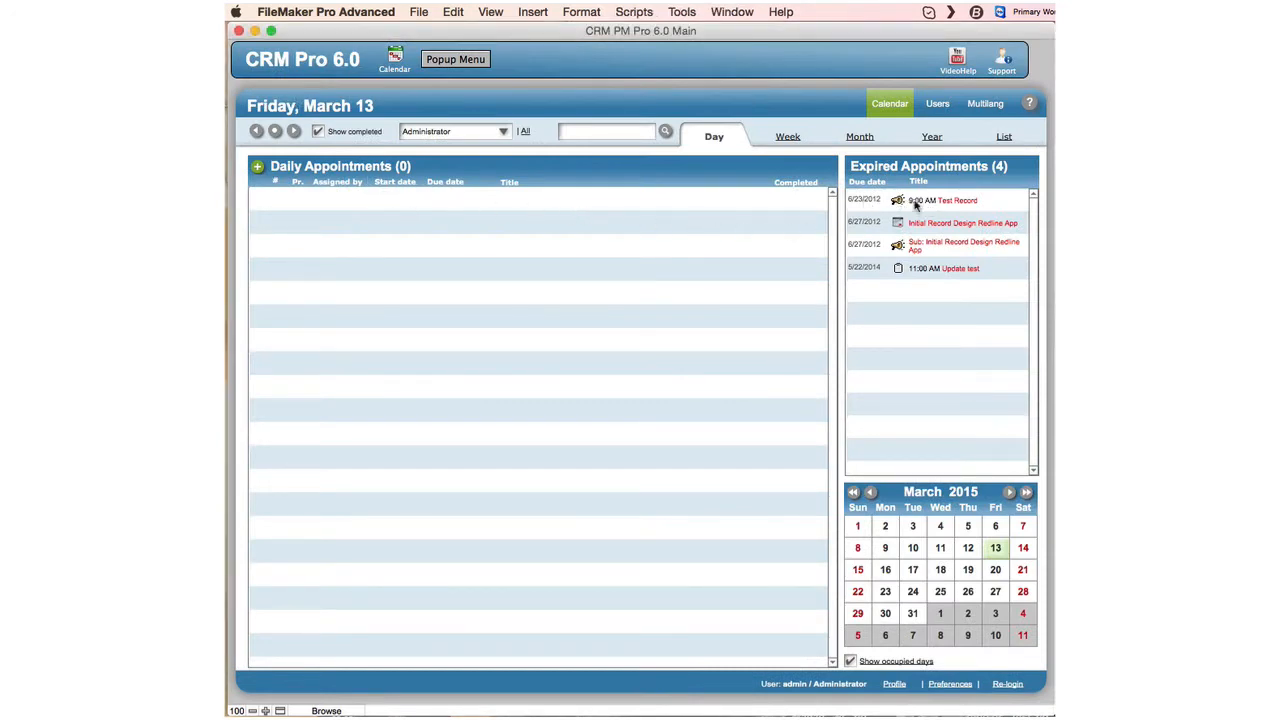
Reopen Test Record from Expired Appointments and set its start date to 3/23/2015.
click(946, 203)
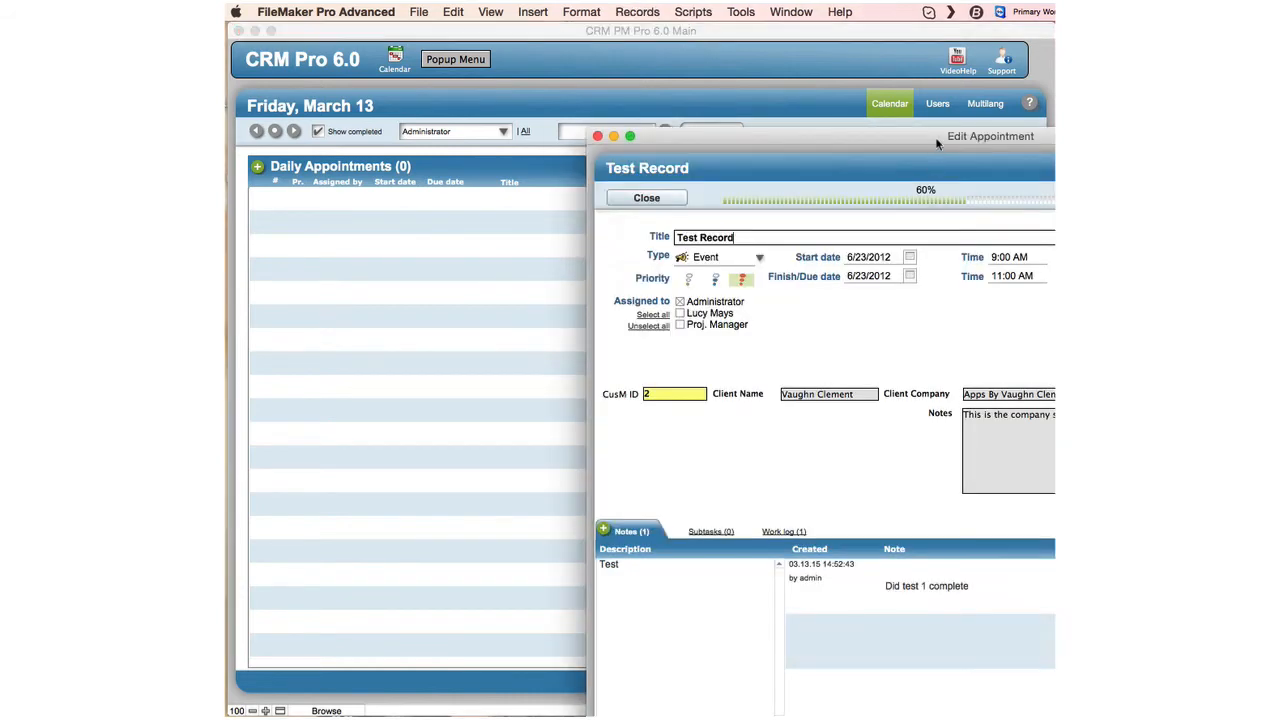
drag(937, 144, 580, 24)
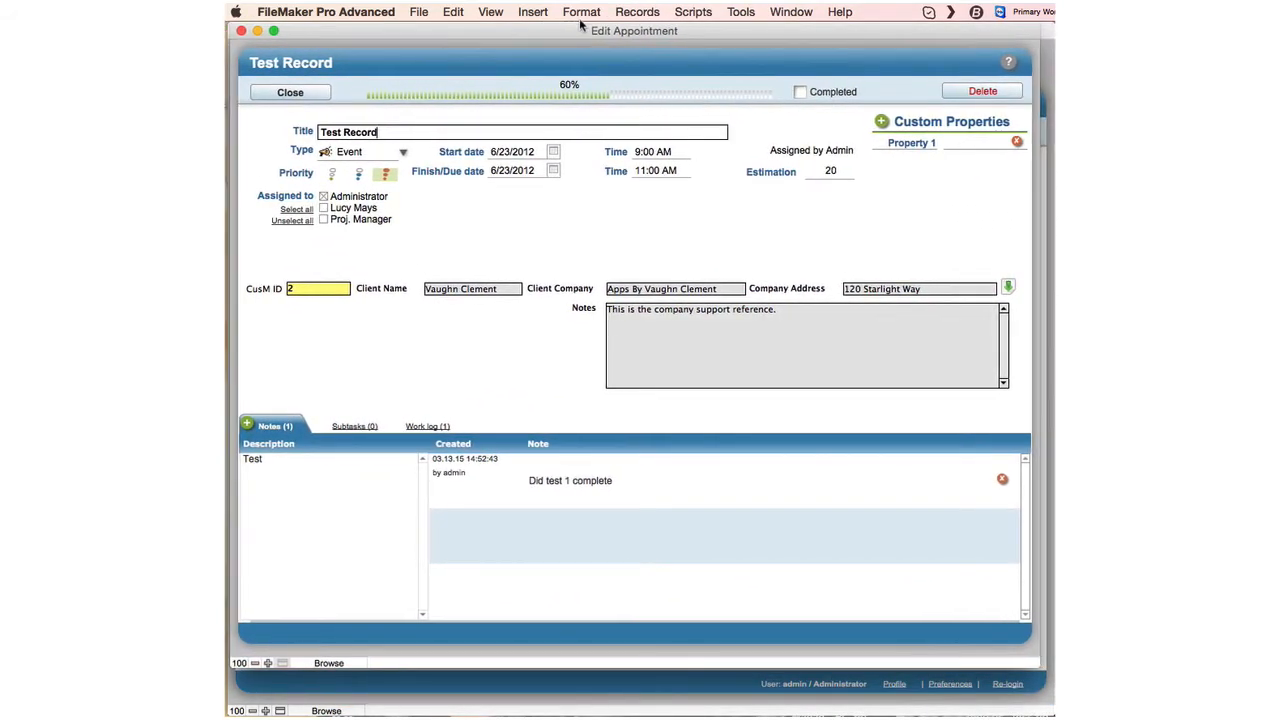
click(554, 155)
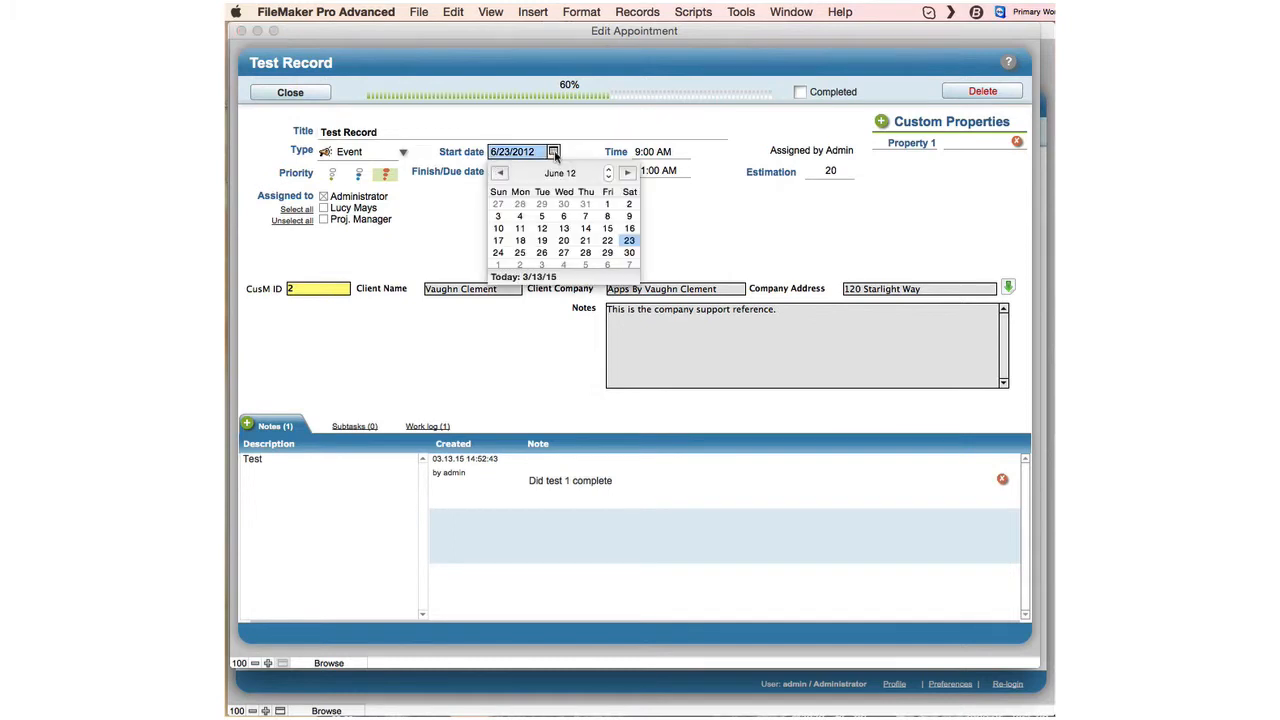
click(609, 169)
click(609, 169)
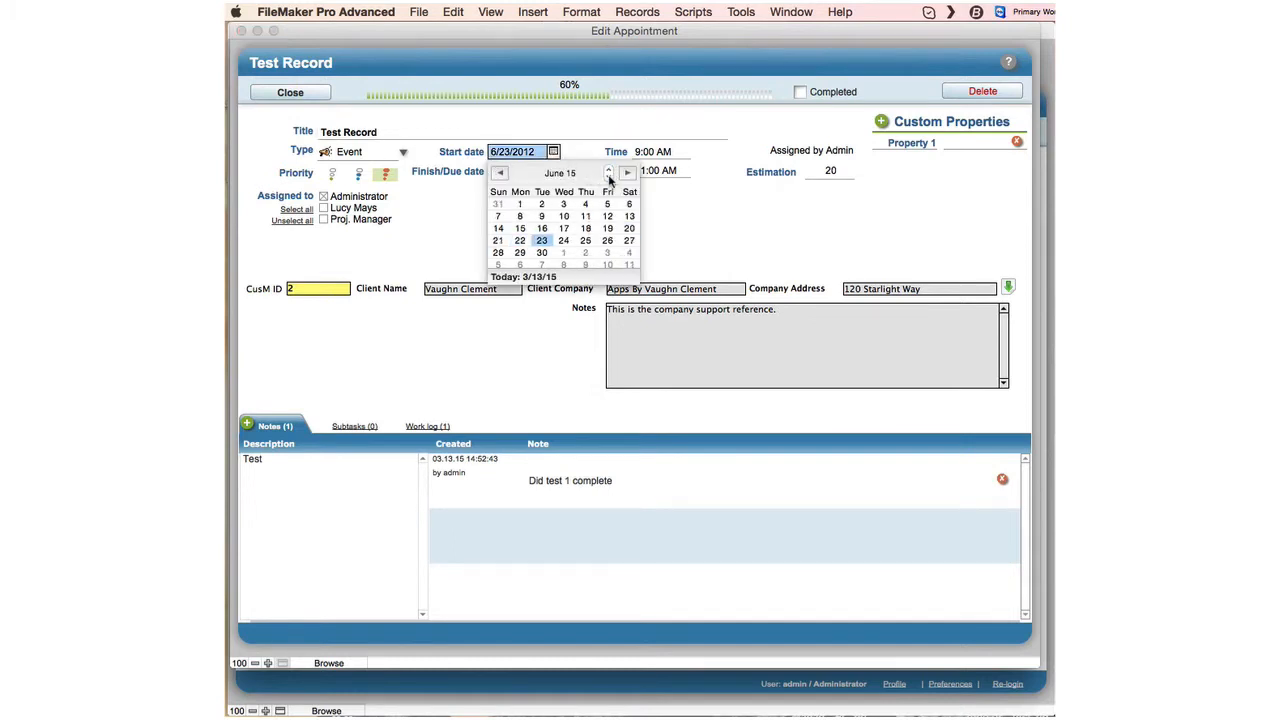
click(501, 174)
click(501, 174)
click(501, 174)
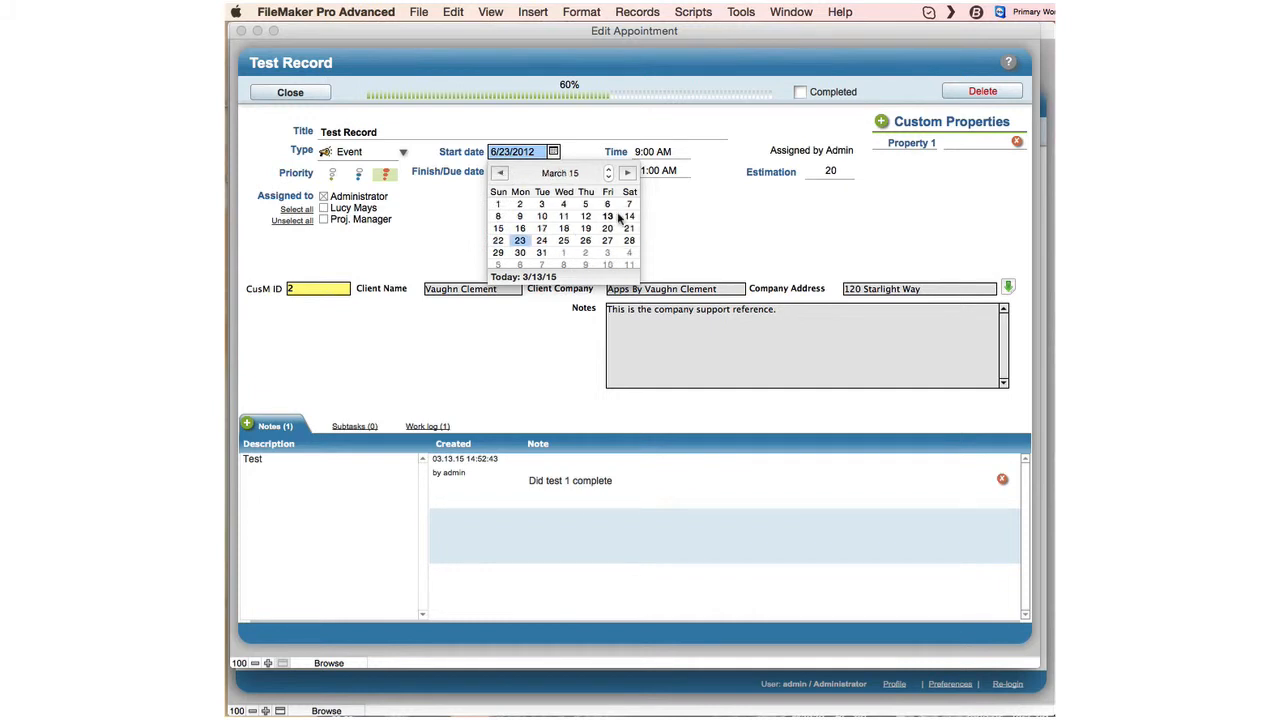
click(520, 241)
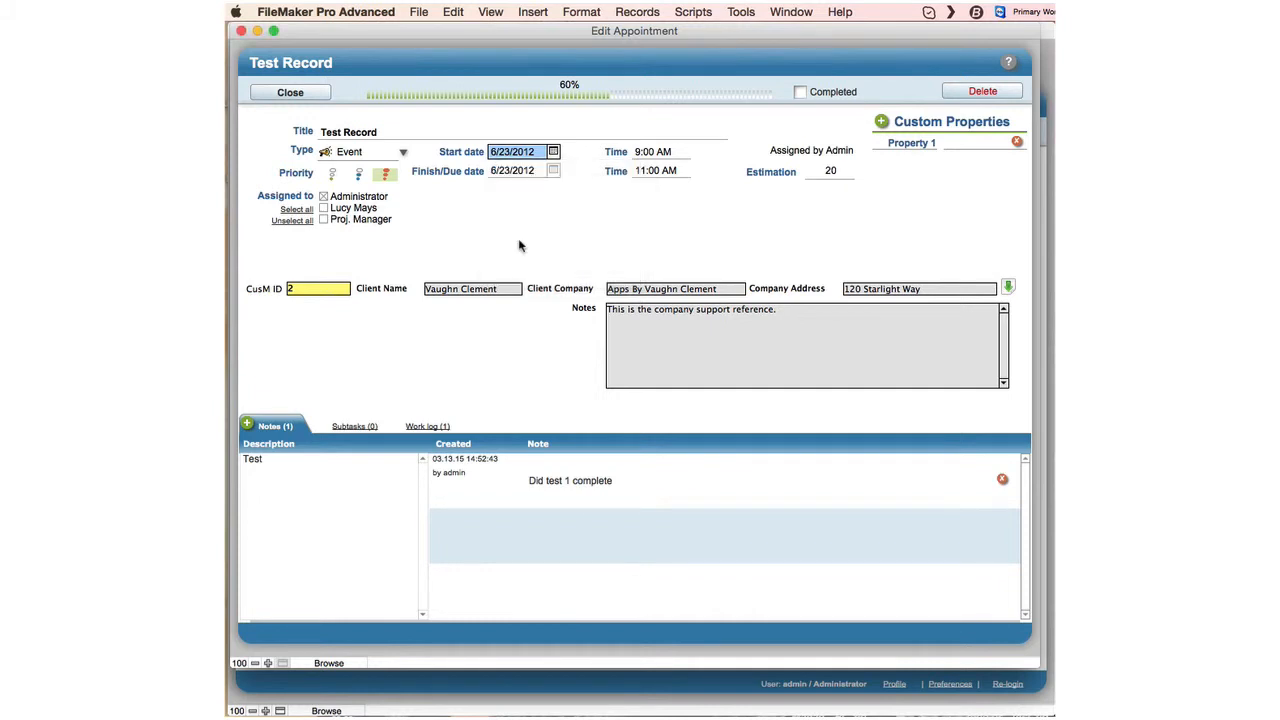
Set the finish/due date to 3/23/2015 too, then close the appointment.
click(553, 171)
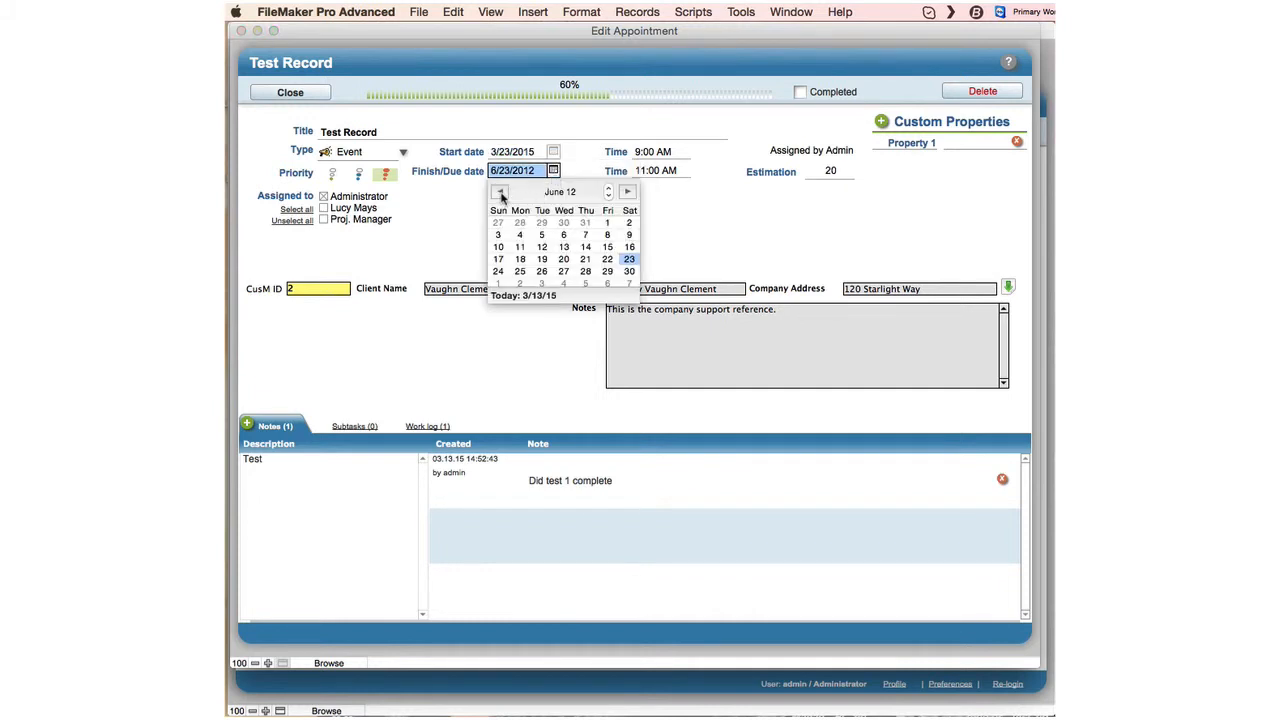
click(500, 193)
click(500, 193)
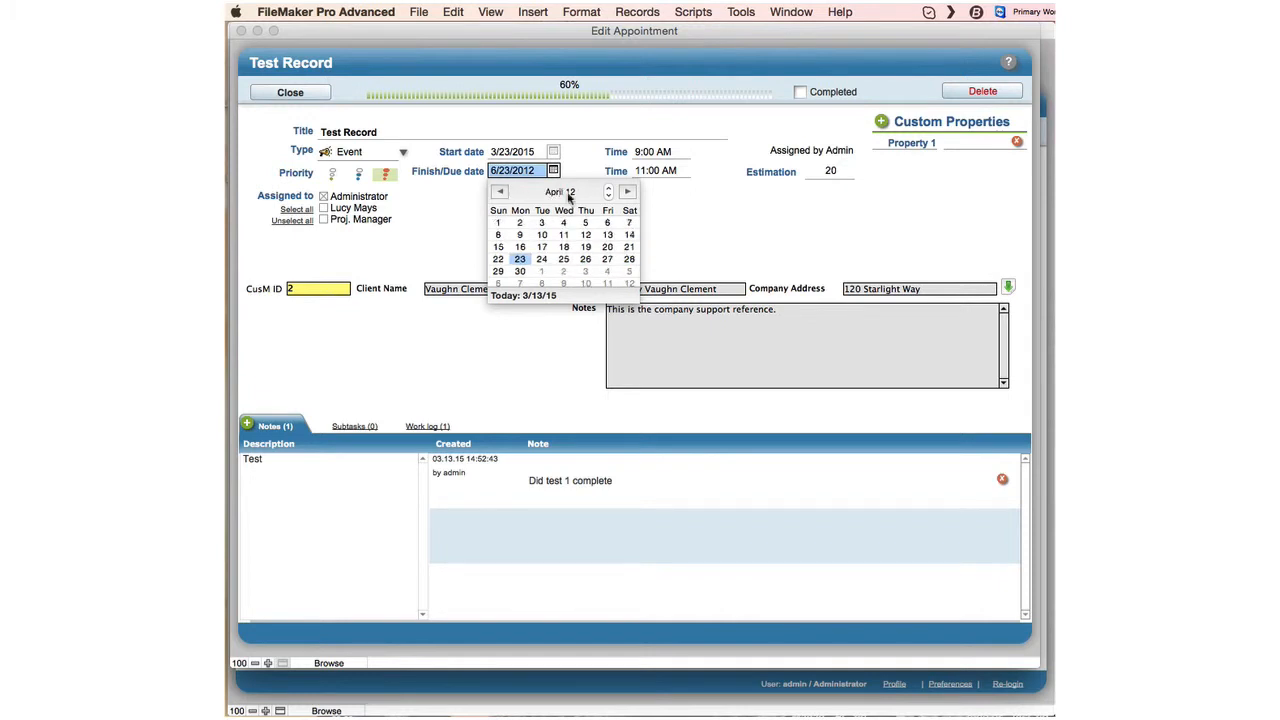
click(497, 193)
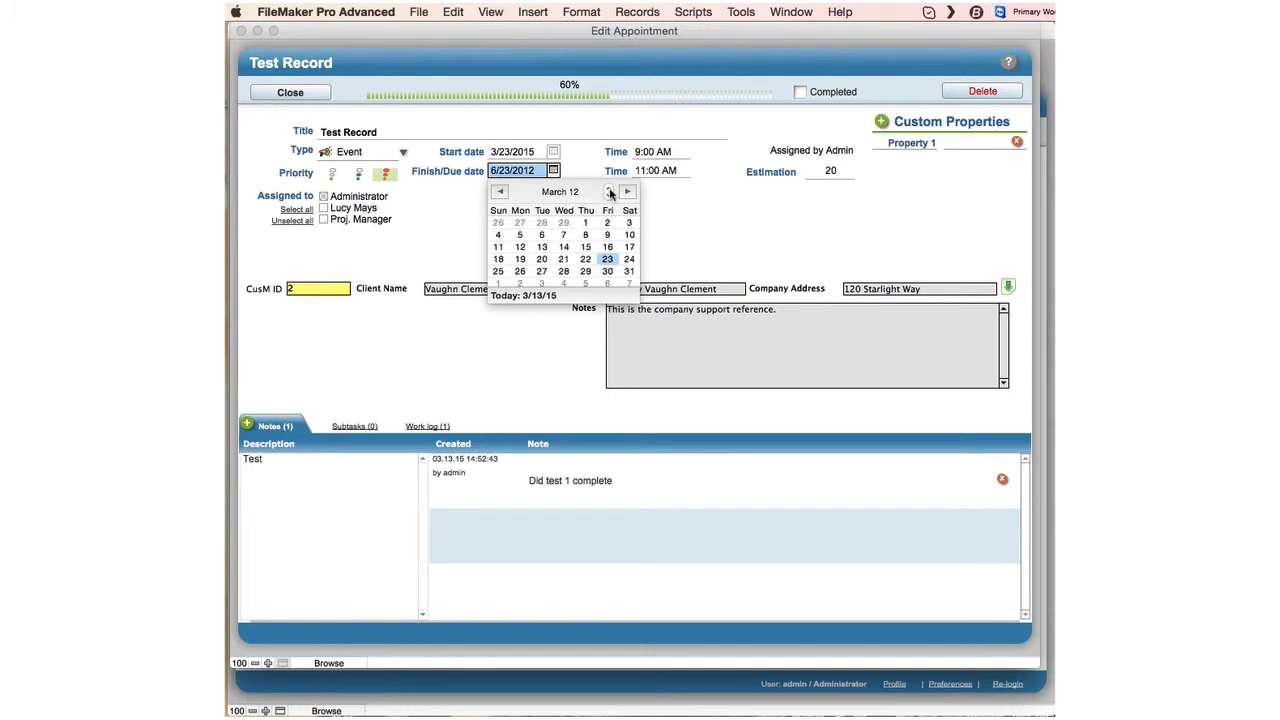
click(609, 189)
click(609, 189)
click(609, 189)
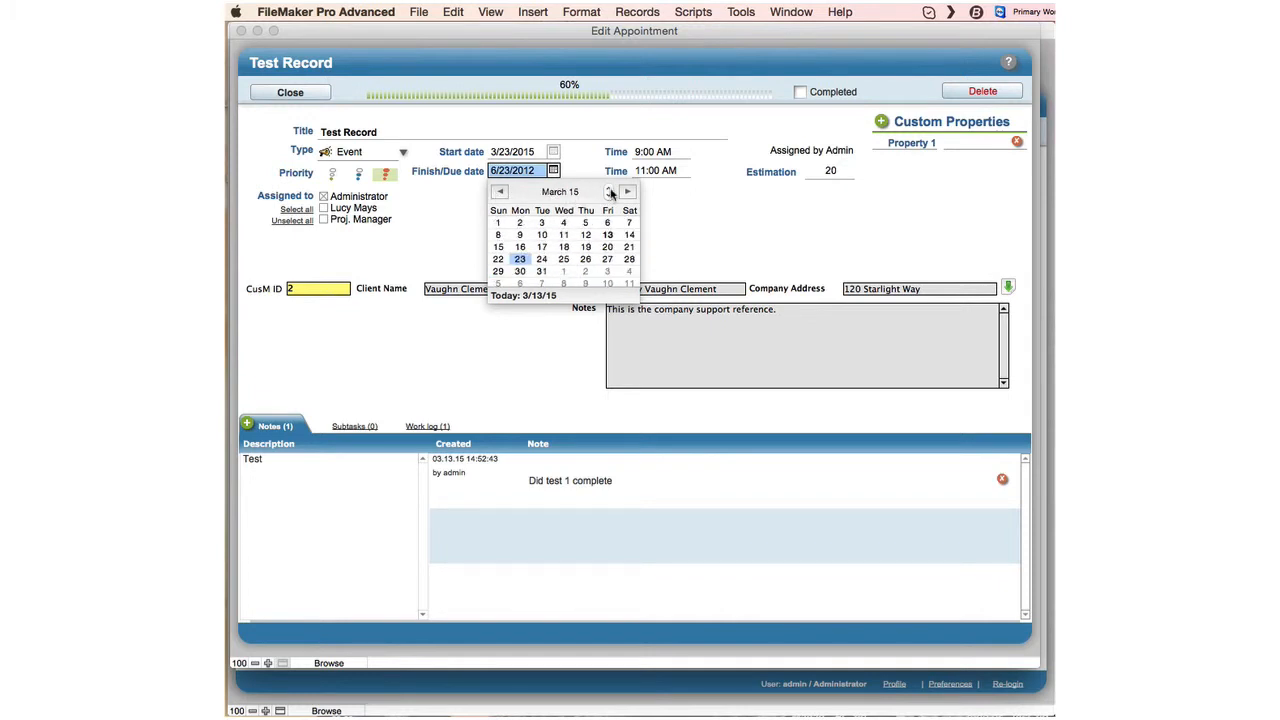
click(520, 263)
click(665, 208)
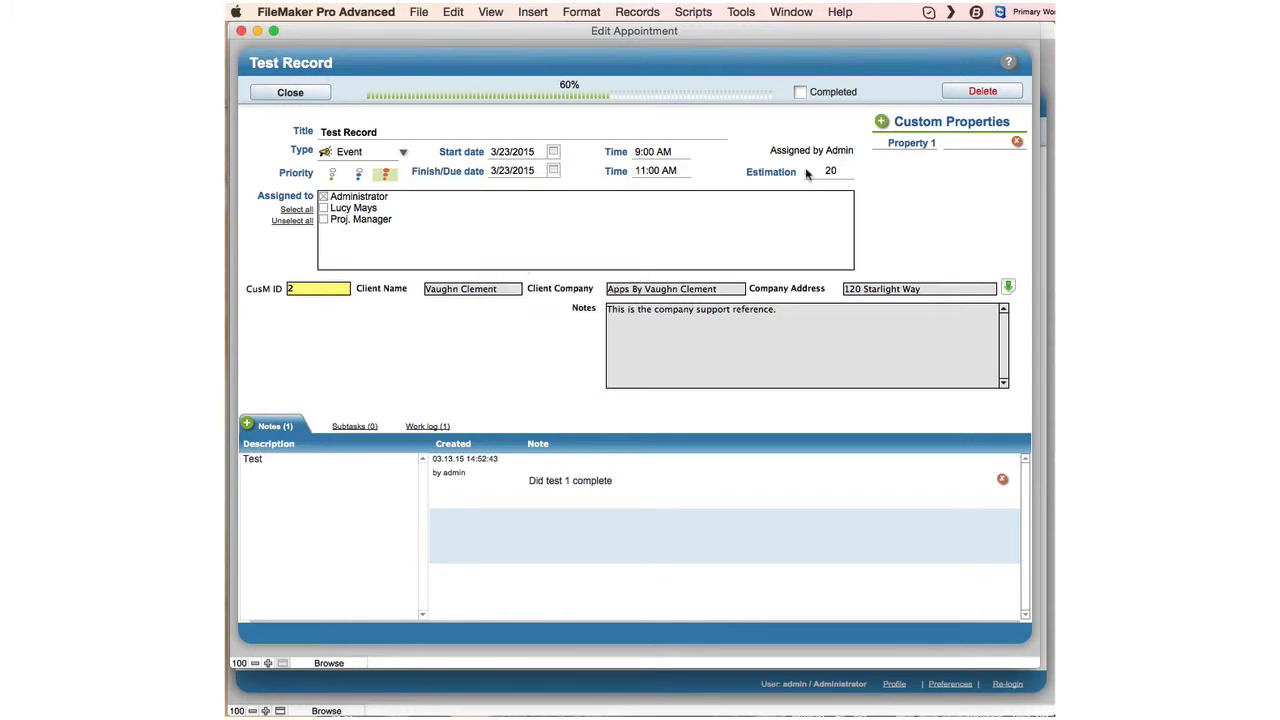
click(308, 95)
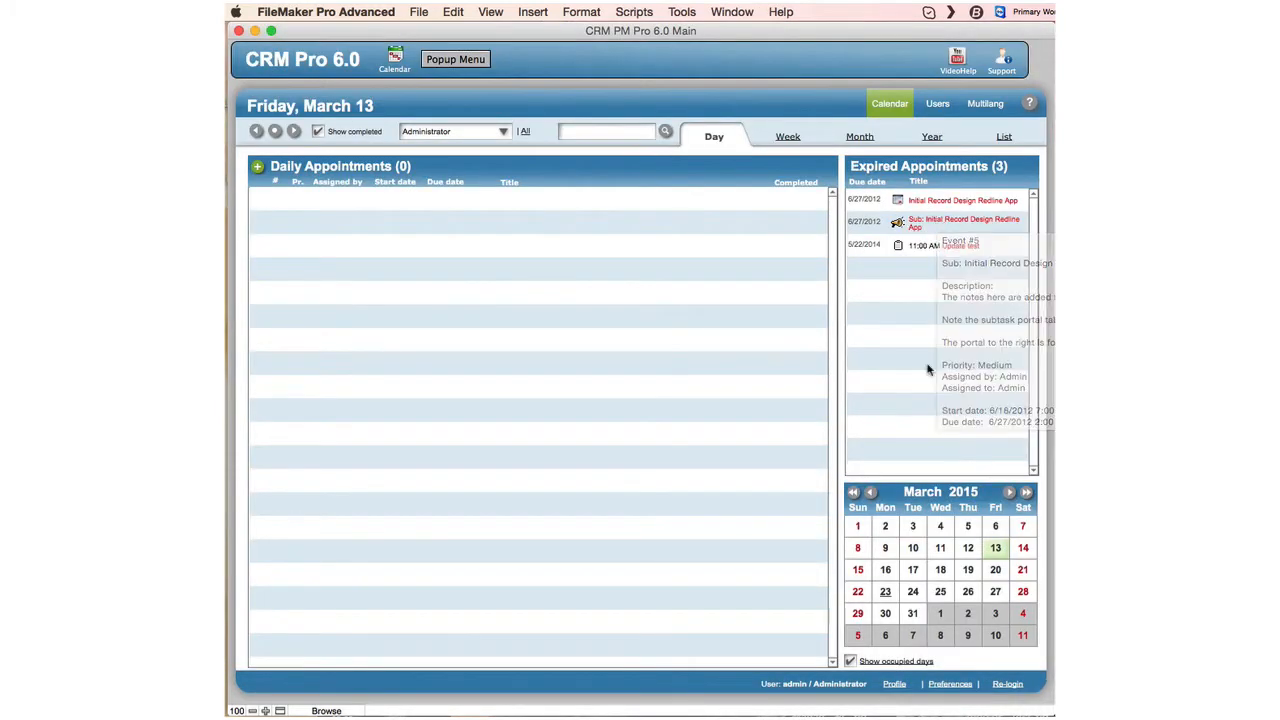
Pick March 23 in the mini calendar, tick Completed for Test Record, and open Users.
click(885, 592)
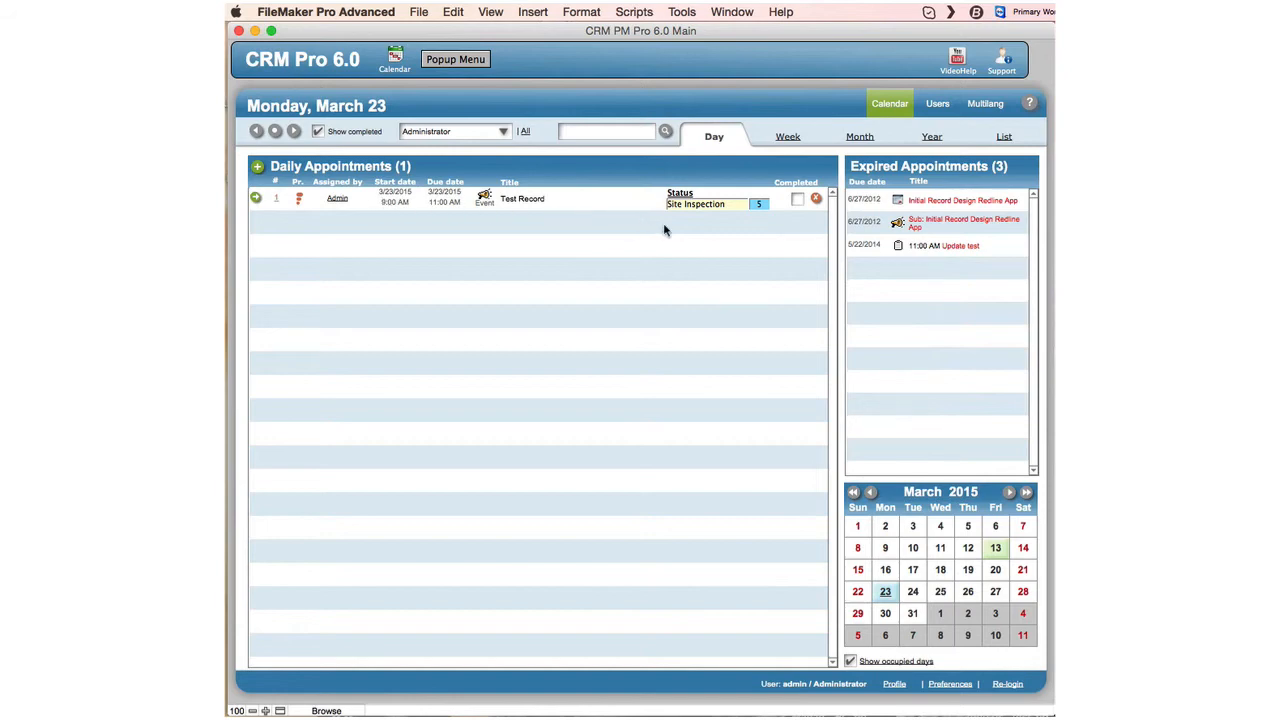
click(797, 199)
click(932, 106)
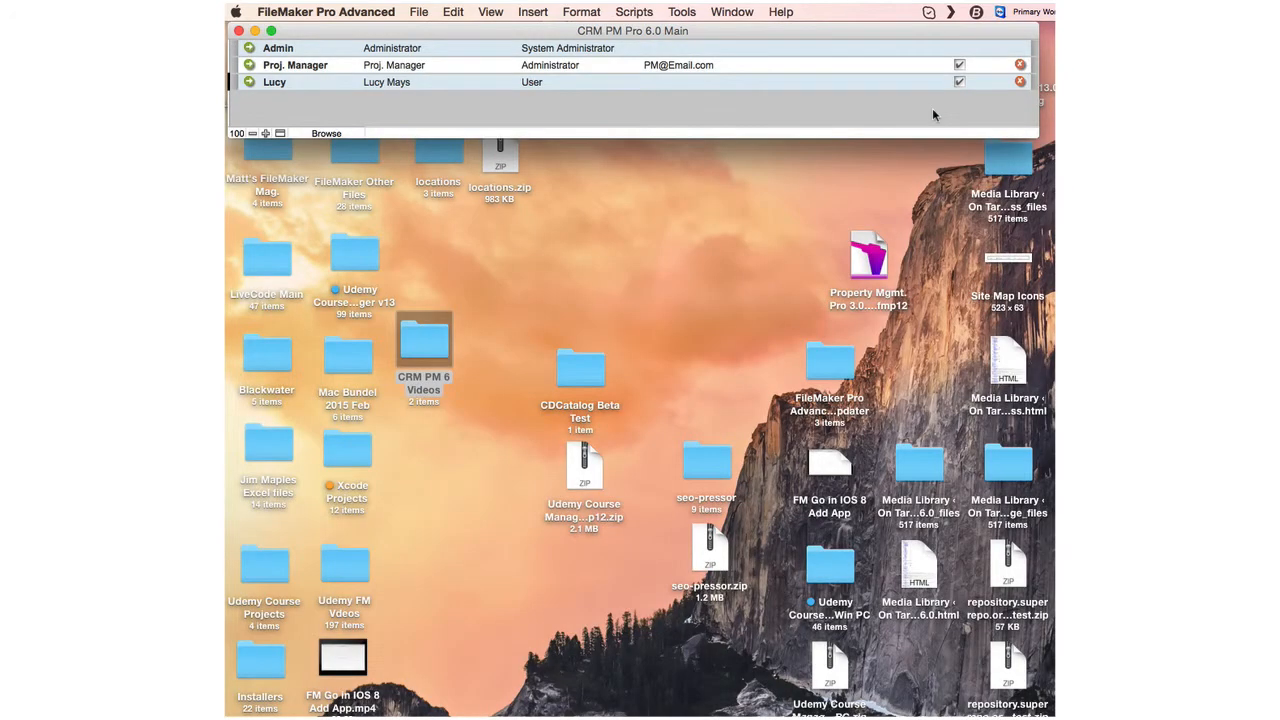
Stretch the window taller so all three user records (Admin, Proj. Manager, staff User) show.
drag(860, 137, 887, 663)
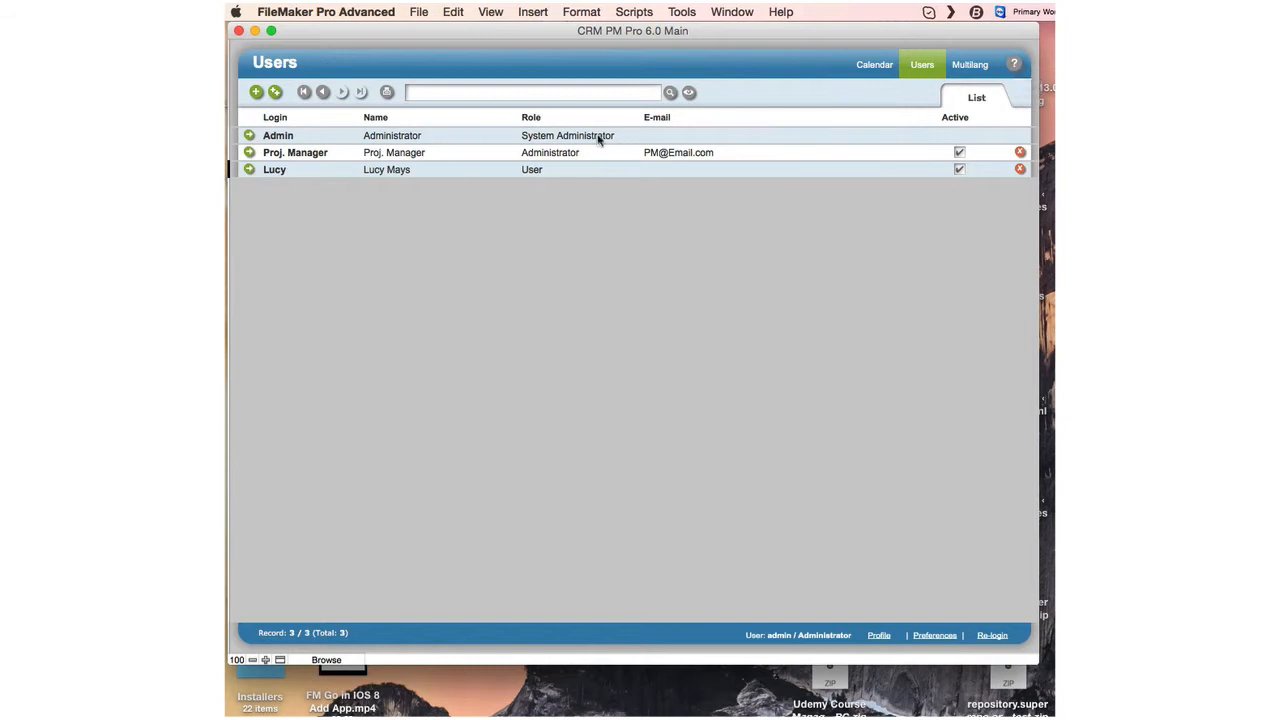
click(250, 172)
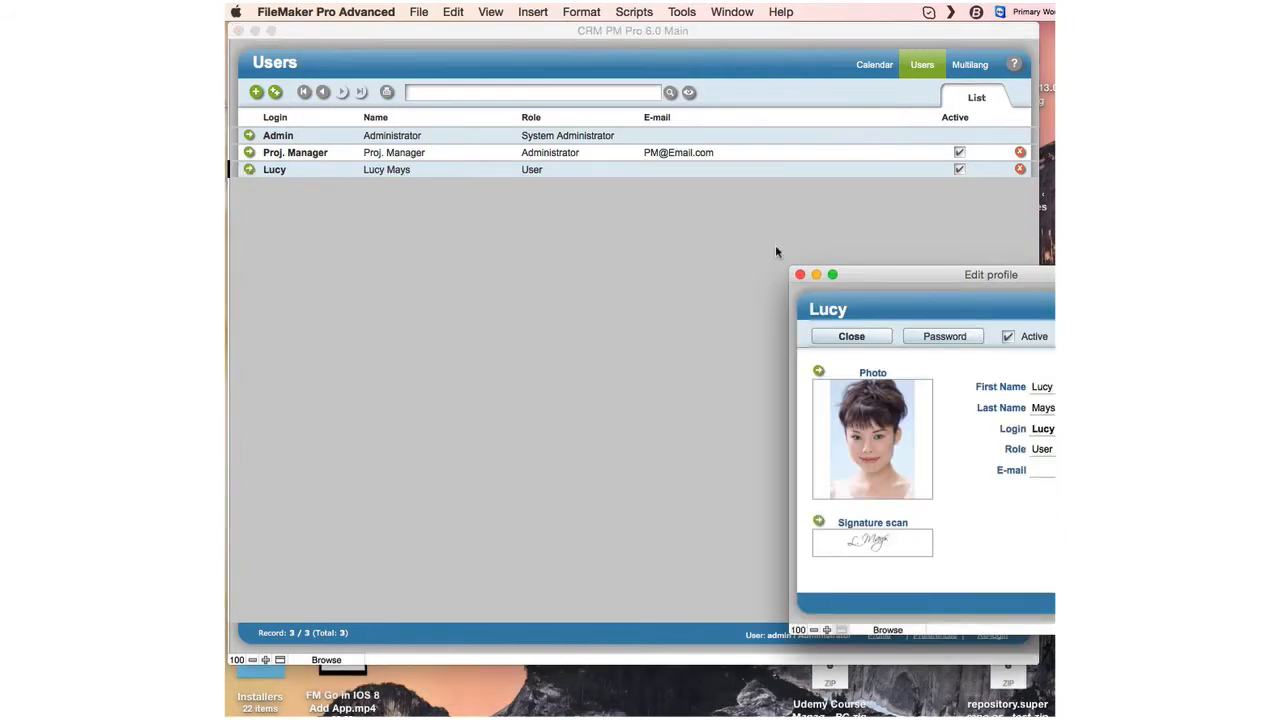
drag(960, 276, 560, 132)
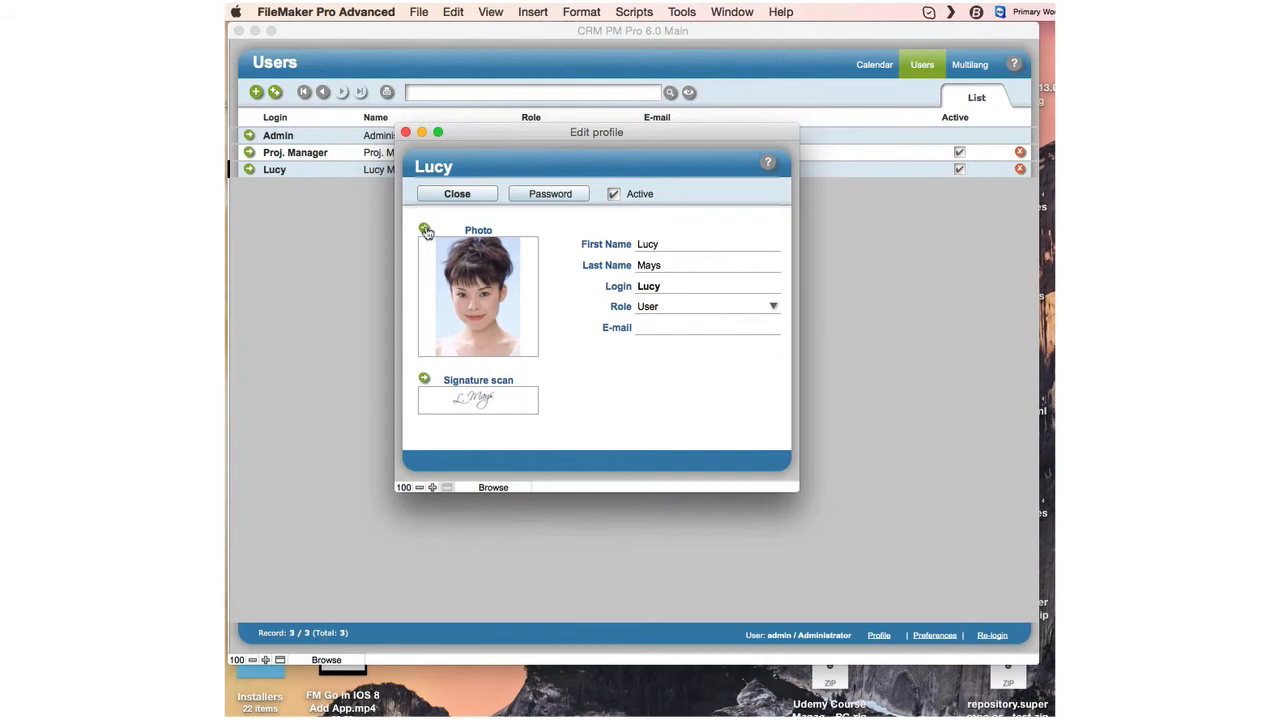
click(666, 244)
click(773, 306)
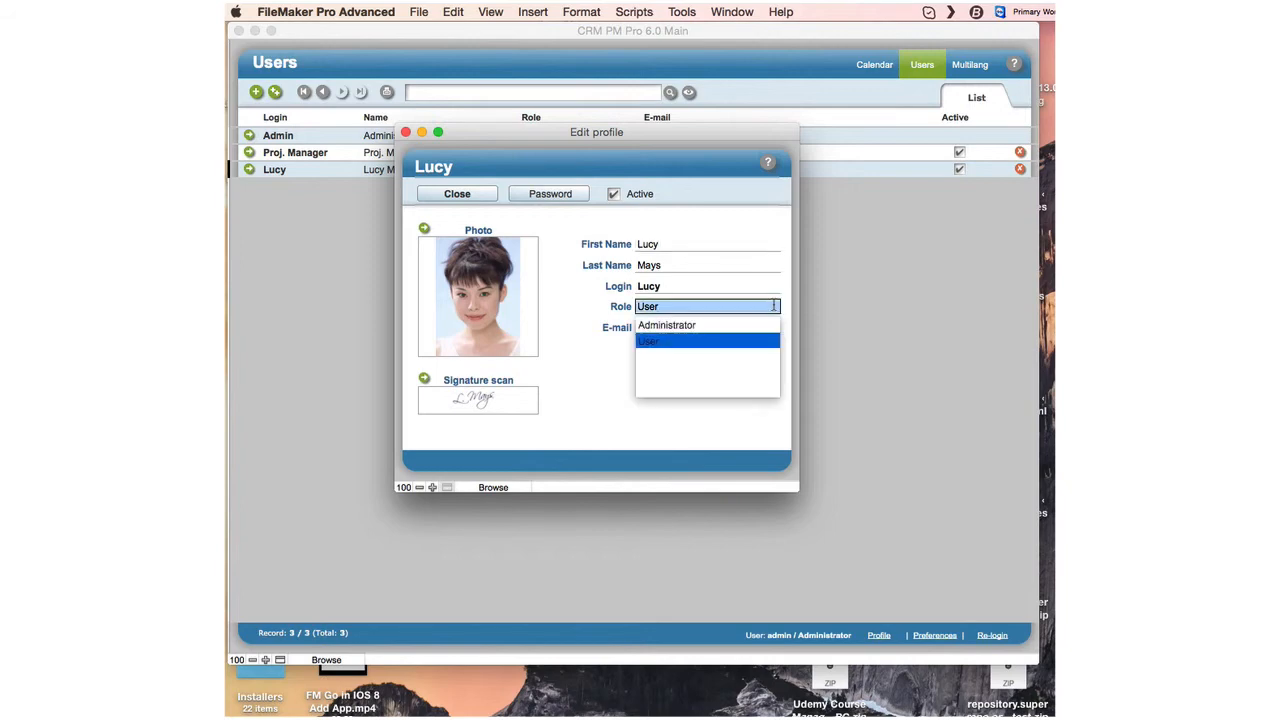
click(568, 309)
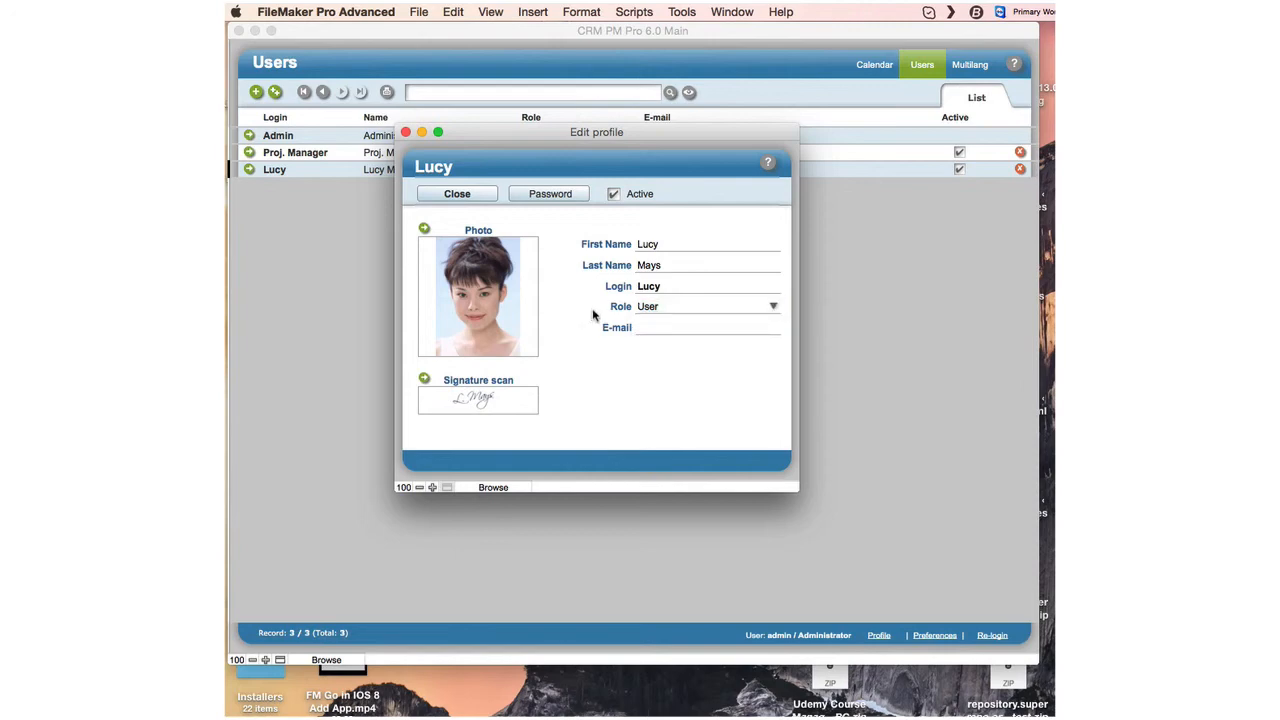
click(645, 330)
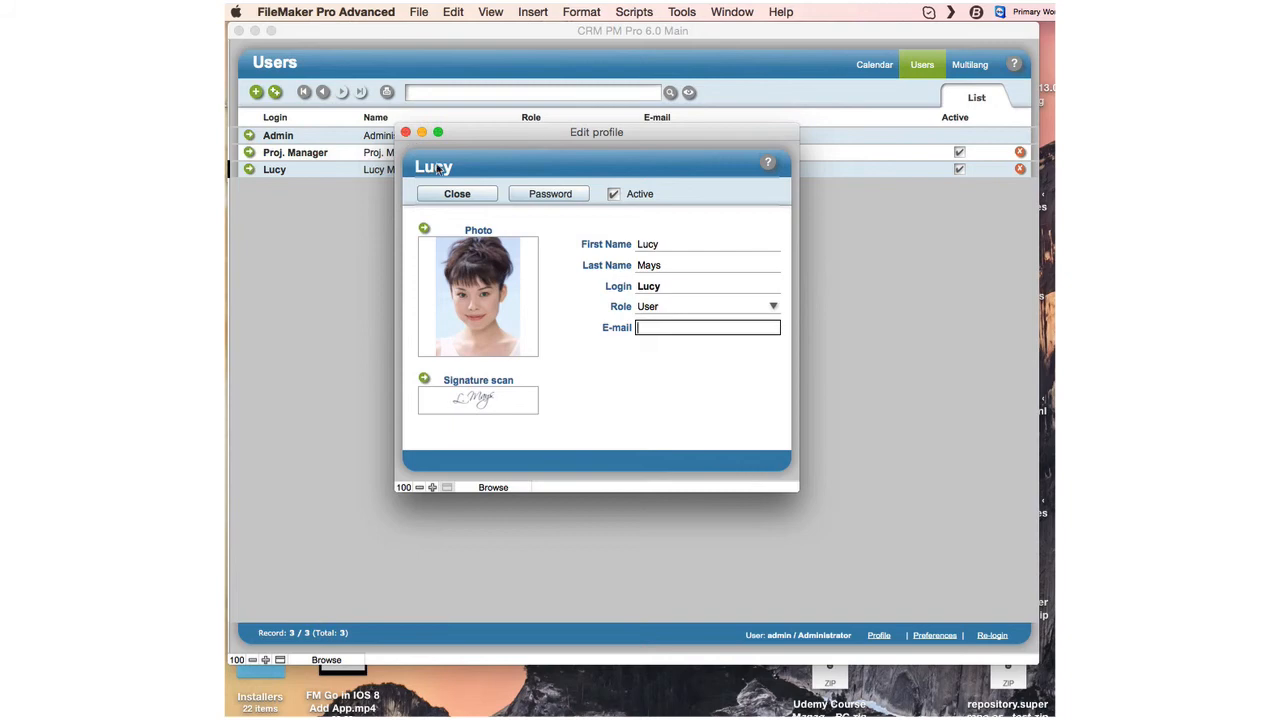
click(457, 196)
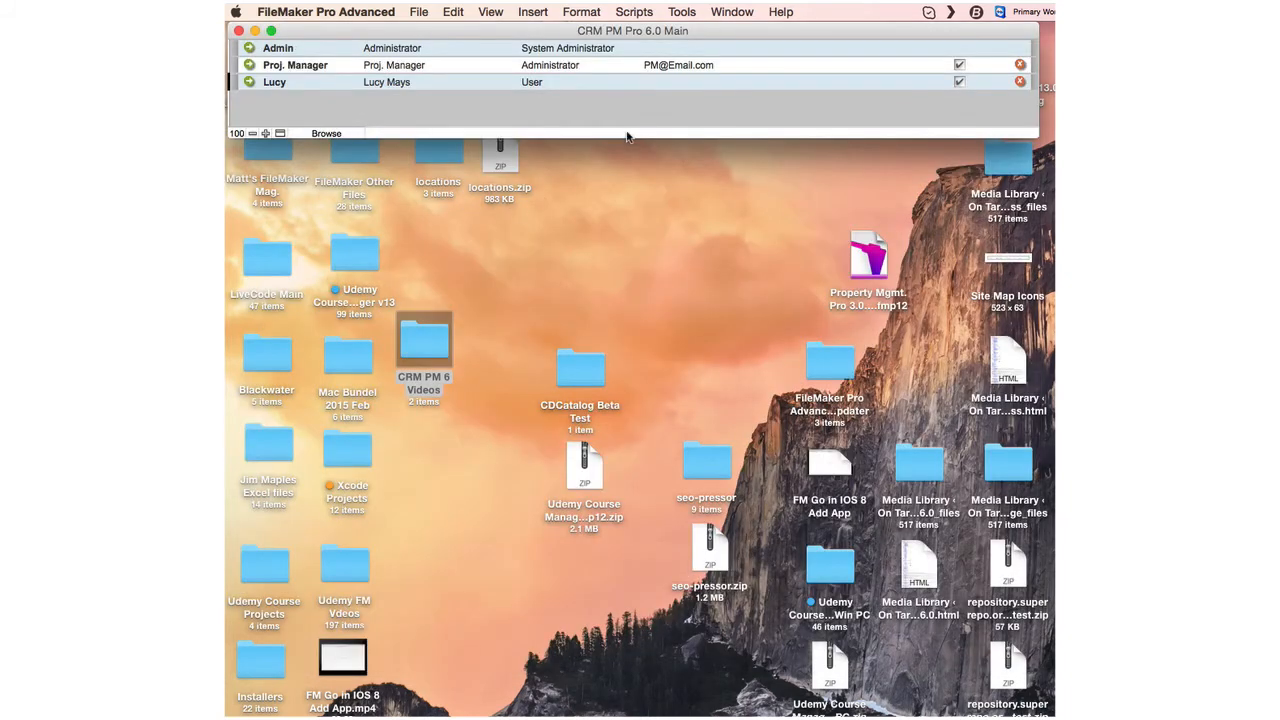
Enlarge the window and go back to the Calendar Day view for Monday, March 23.
drag(626, 140, 675, 667)
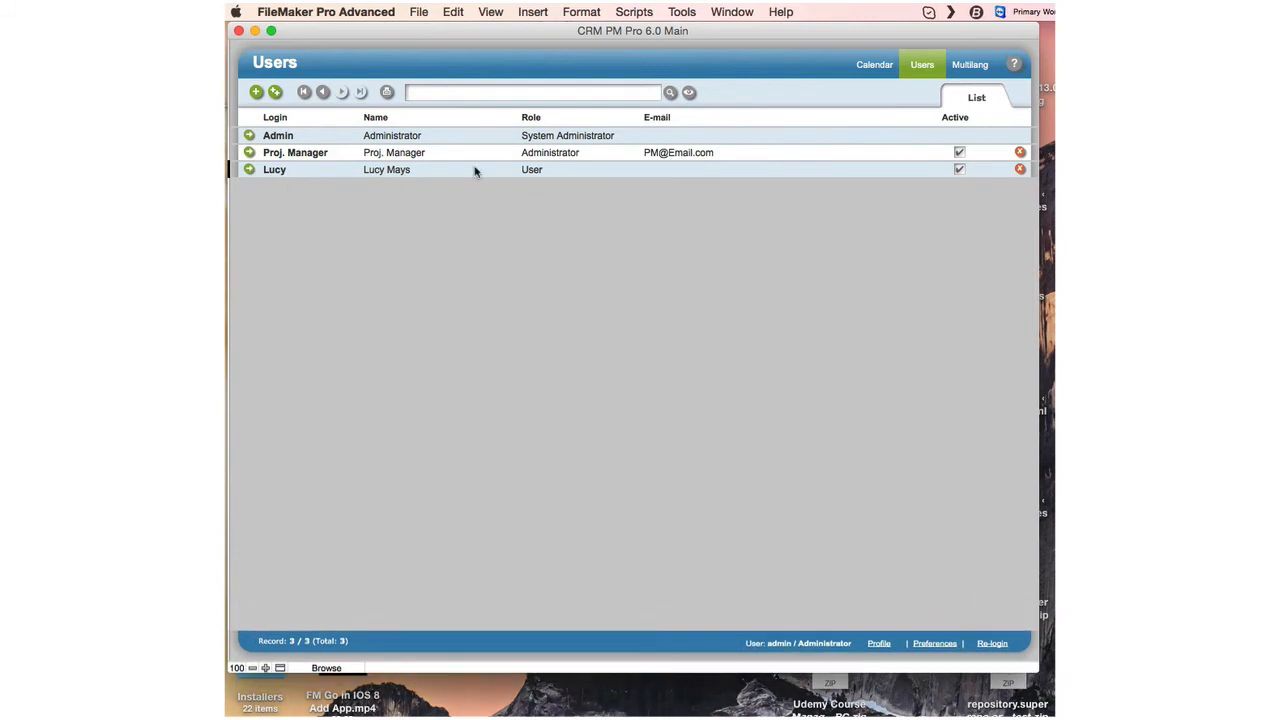
click(874, 66)
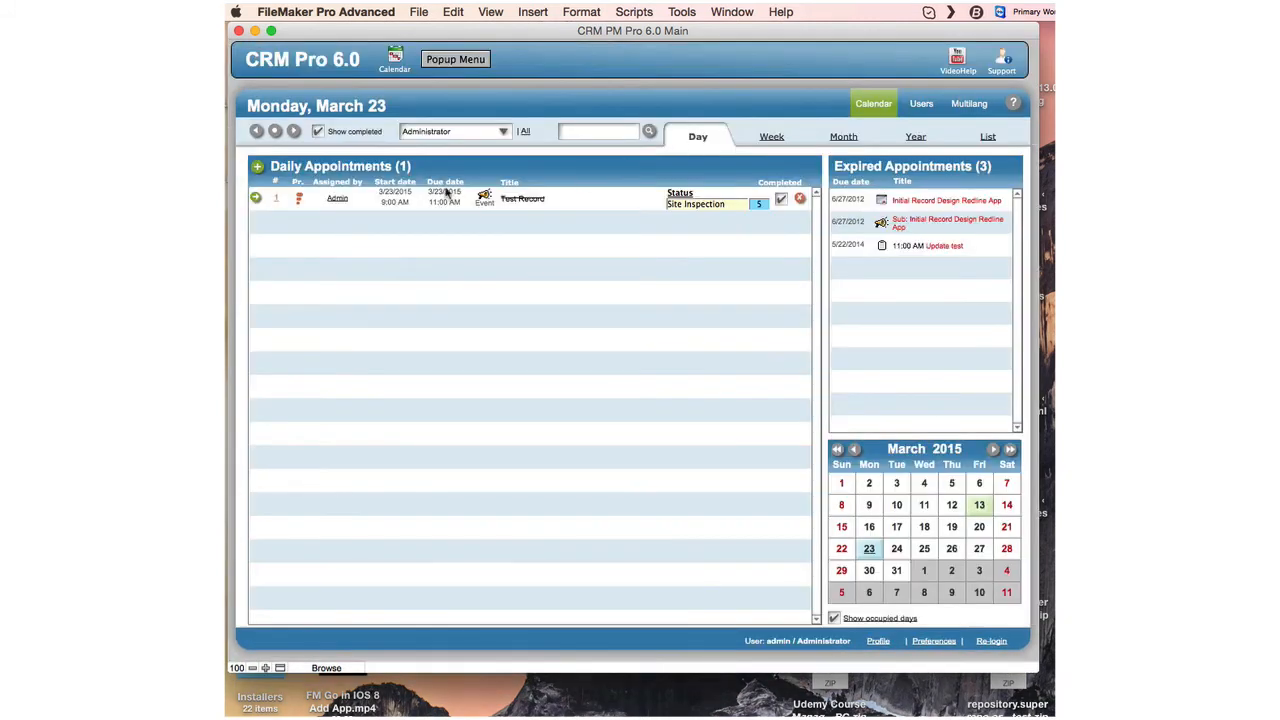